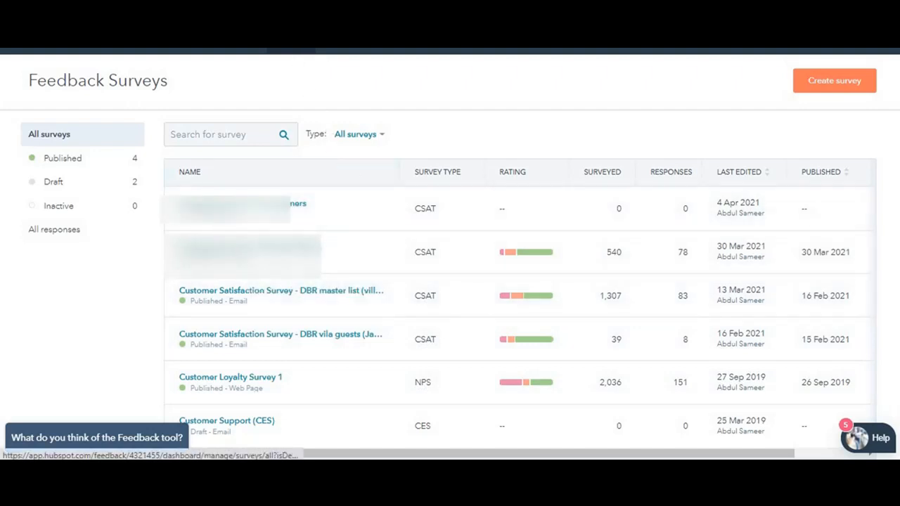
- Open the Customer Loyalty Survey 1 responses and set the date range to start on 01/01/2020
{"action": "mouse_move", "coordinate": [303, 43]}
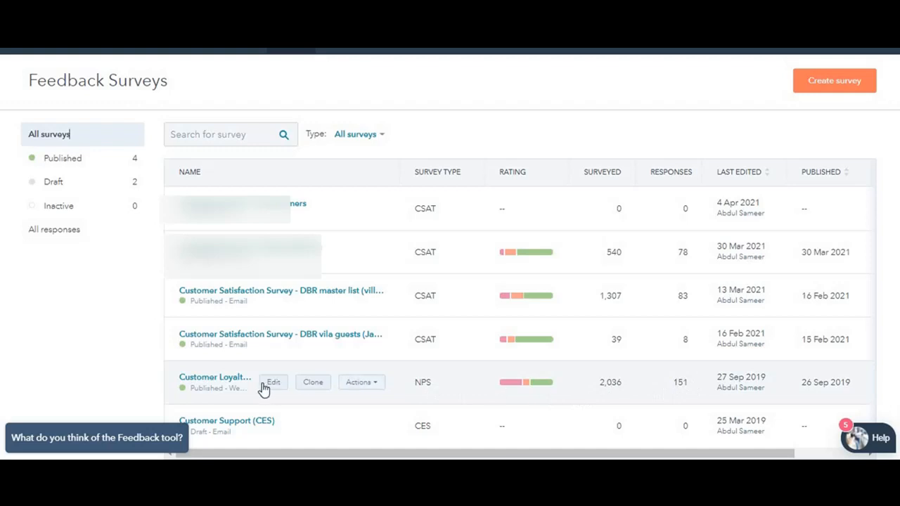
{"action": "left_click", "coordinate": [214, 377]}
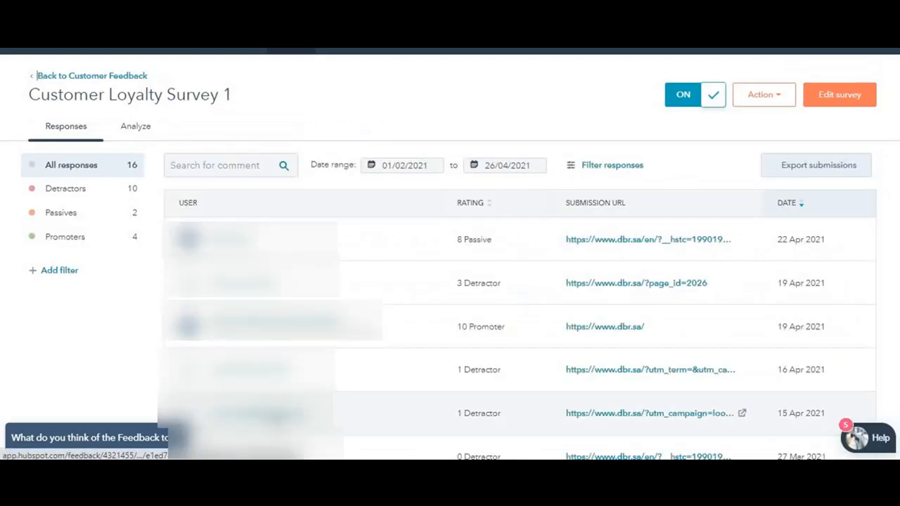
{"action": "left_click", "coordinate": [402, 167]}
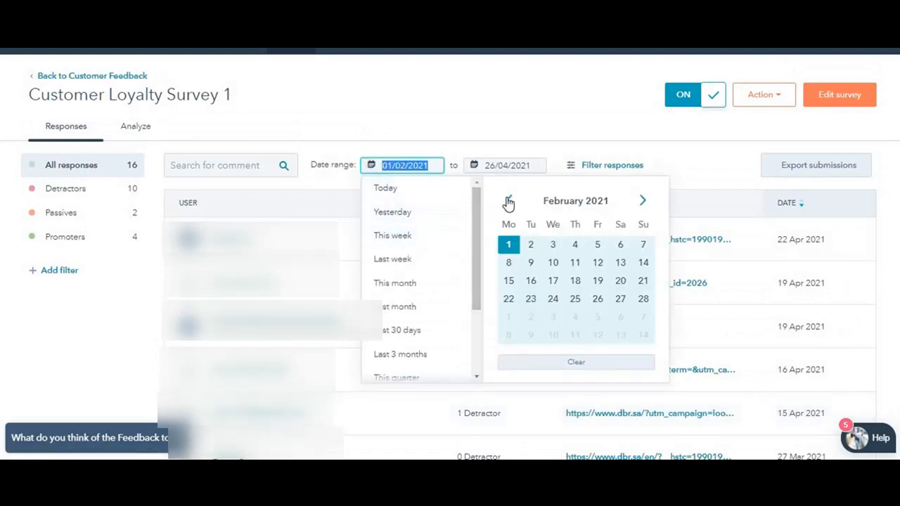
{"action": "left_click", "coordinate": [508, 201]}
{"action": "left_click", "coordinate": [508, 201]}
{"action": "triple_click", "coordinate": [508, 201]}
{"action": "triple_click", "coordinate": [508, 201]}
{"action": "double_click", "coordinate": [508, 201]}
{"action": "triple_click", "coordinate": [508, 201]}
{"action": "left_click", "coordinate": [509, 201]}
{"action": "left_click", "coordinate": [641, 201]}
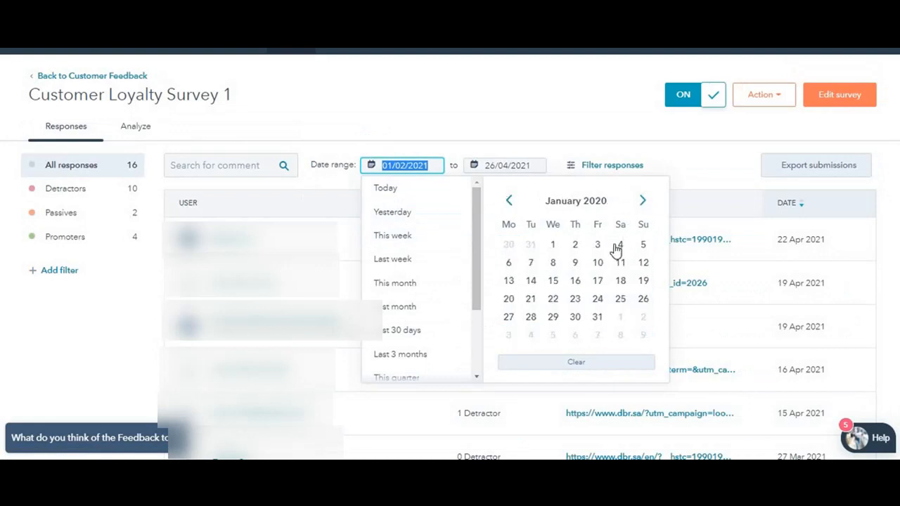
{"action": "left_click", "coordinate": [558, 249]}
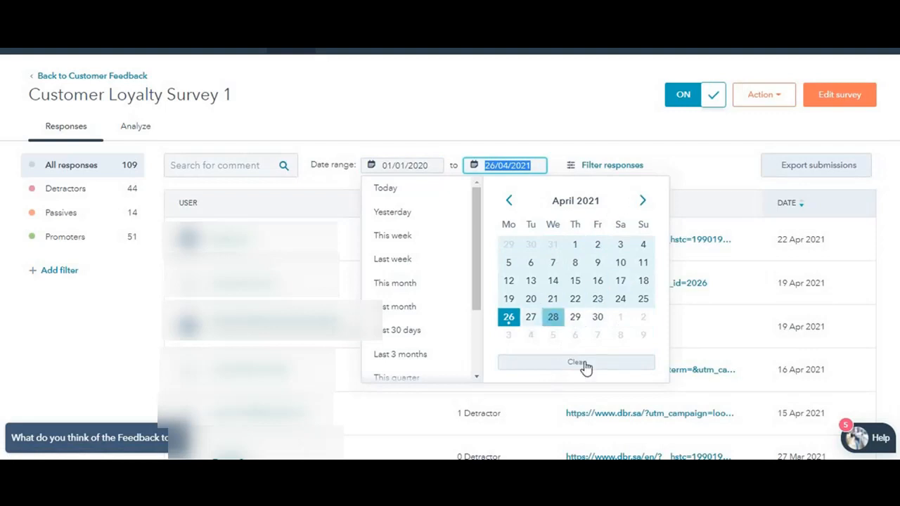
{"action": "left_click", "coordinate": [555, 149]}
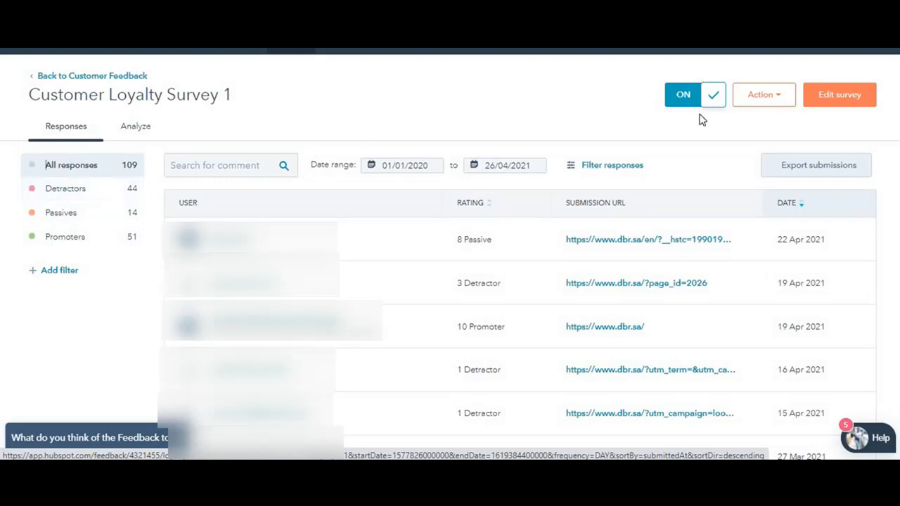
{"action": "left_click", "coordinate": [788, 94]}
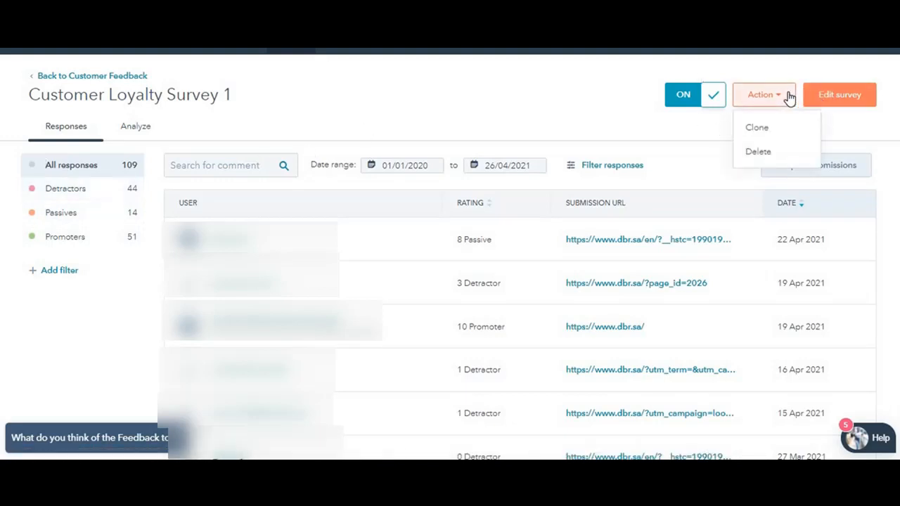
{"action": "left_click", "coordinate": [689, 137]}
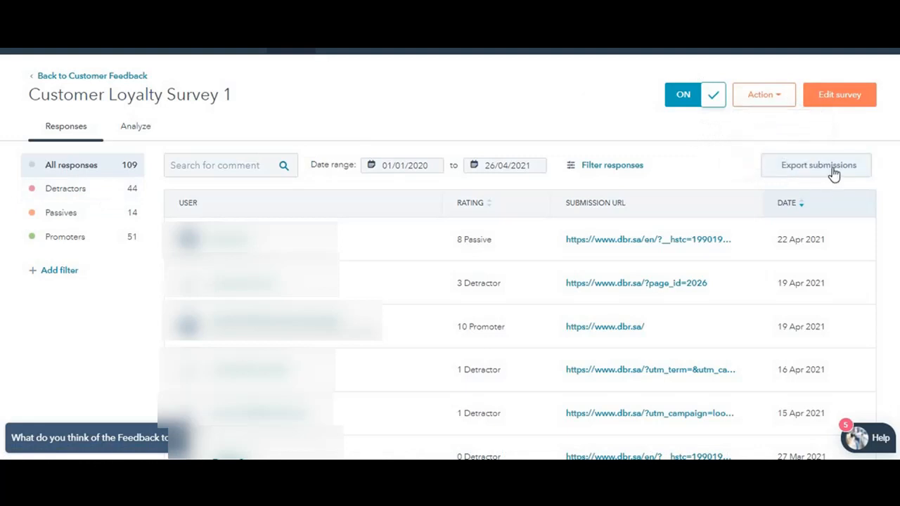
- Open the survey's analysis and examine its total views, responses, responses with comments and NPS score
{"action": "left_click", "coordinate": [134, 127]}
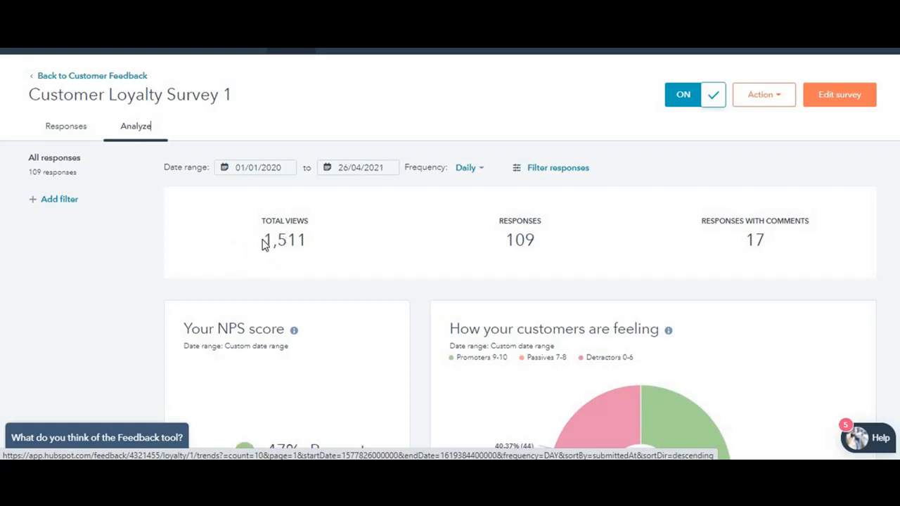
{"action": "left_click_drag", "start_coordinate": [263, 242], "coordinate": [307, 239]}
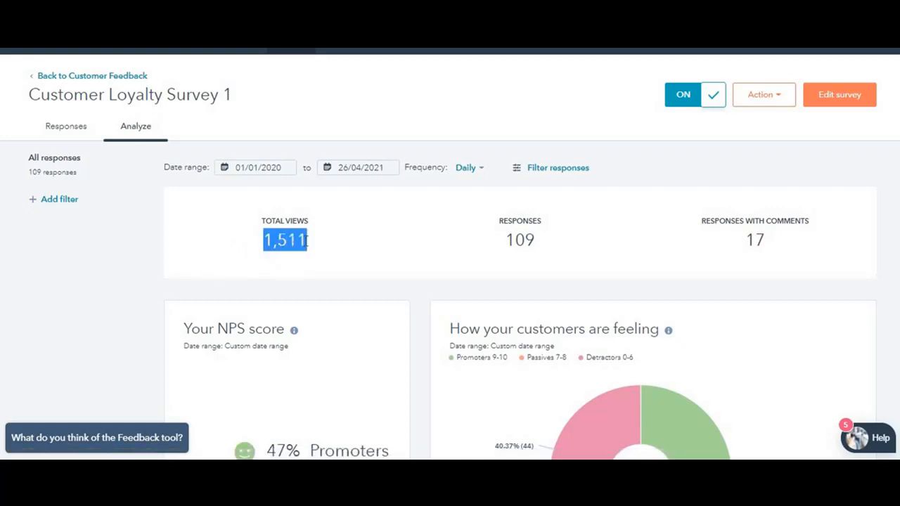
{"action": "left_click", "coordinate": [494, 266]}
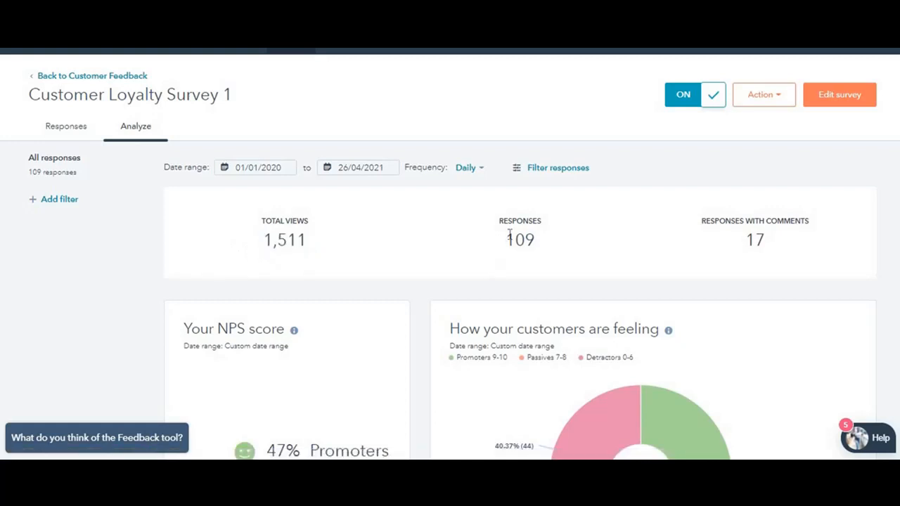
{"action": "left_click_drag", "start_coordinate": [545, 240], "coordinate": [547, 240]}
{"action": "left_click", "coordinate": [766, 245]}
{"action": "scroll", "coordinate": [764, 248], "scroll_direction": "down", "scroll_amount": 3}
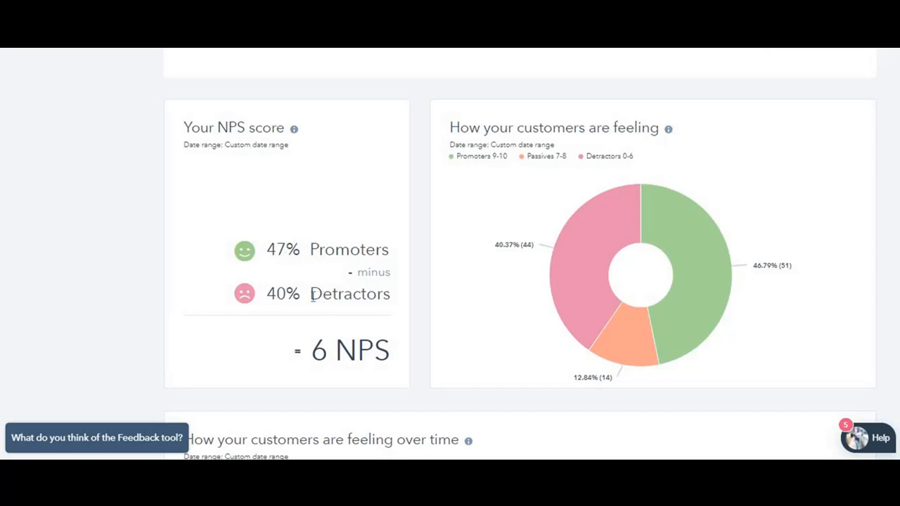
{"action": "scroll", "coordinate": [285, 297], "scroll_direction": "up", "scroll_amount": 3}
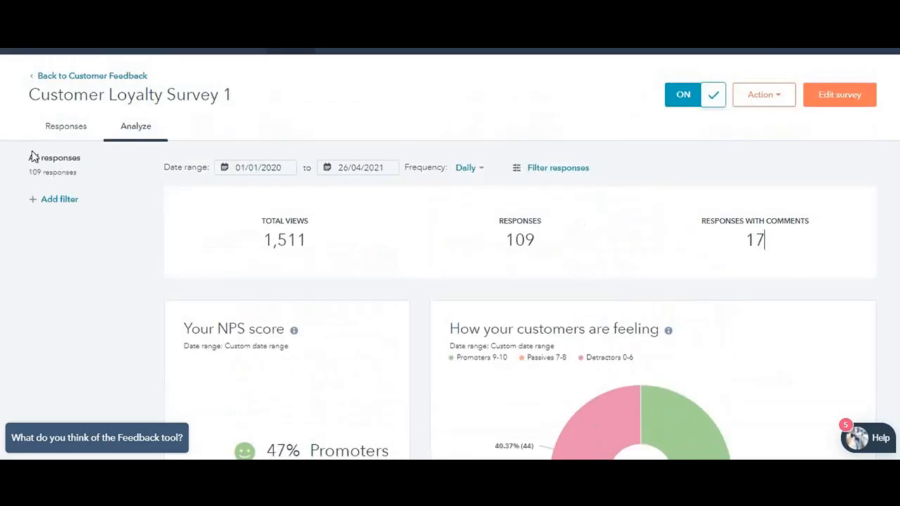
- Compare the survey's response list with its analysis, examining the customer sentiment chart and the score's trend over time
{"action": "left_click", "coordinate": [62, 129]}
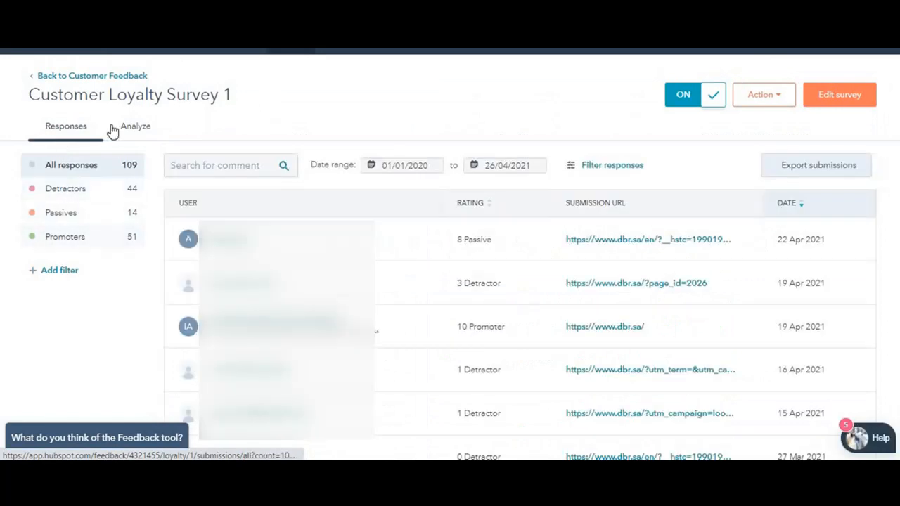
{"action": "scroll", "coordinate": [320, 310], "scroll_direction": "down", "scroll_amount": 2}
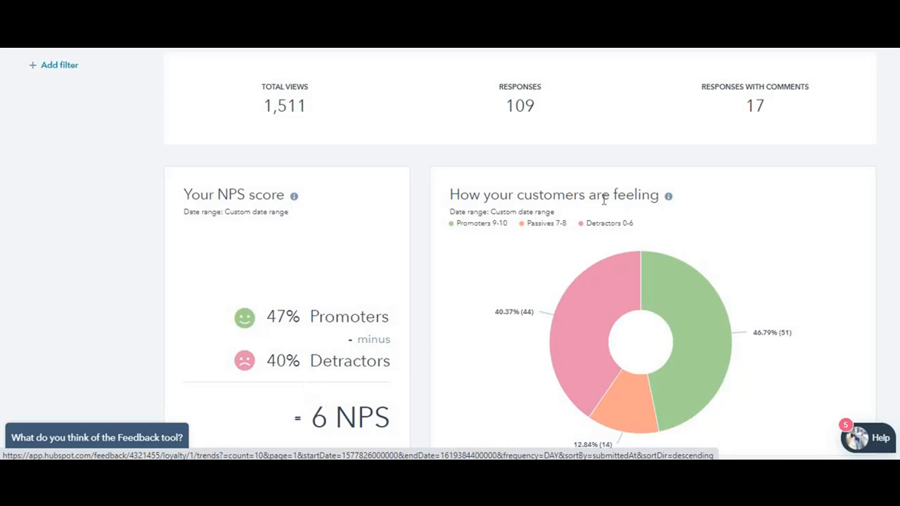
{"action": "scroll", "coordinate": [521, 181], "scroll_direction": "down", "scroll_amount": 1}
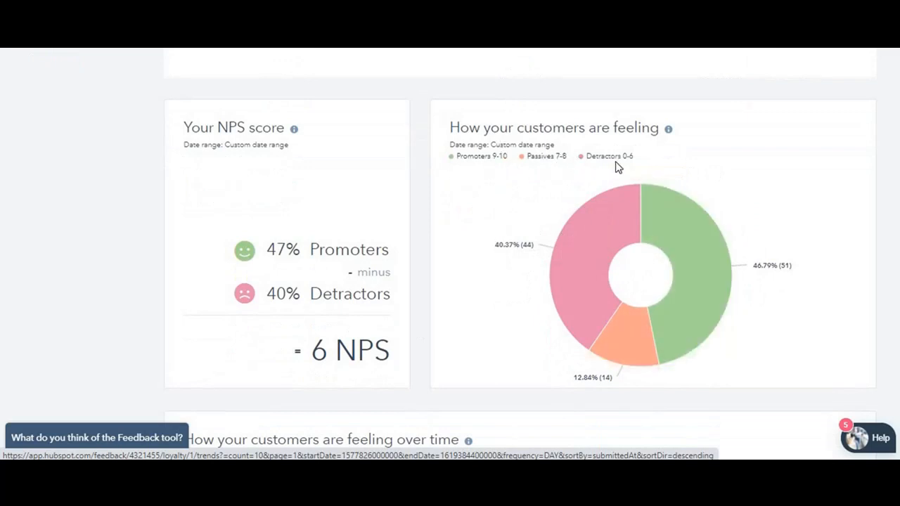
{"action": "scroll", "coordinate": [629, 167], "scroll_direction": "down", "scroll_amount": 3}
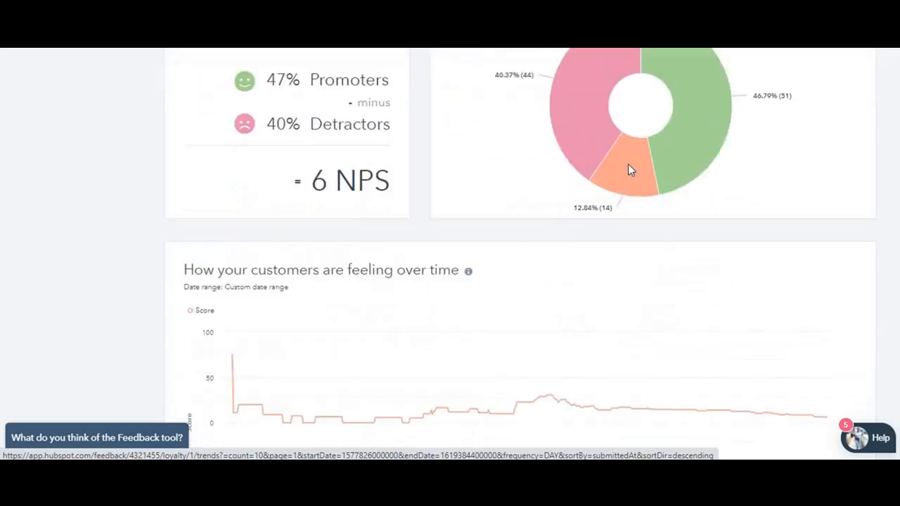
{"action": "scroll", "coordinate": [559, 135], "scroll_direction": "up", "scroll_amount": 3}
{"action": "scroll", "coordinate": [518, 215], "scroll_direction": "down", "scroll_amount": 4}
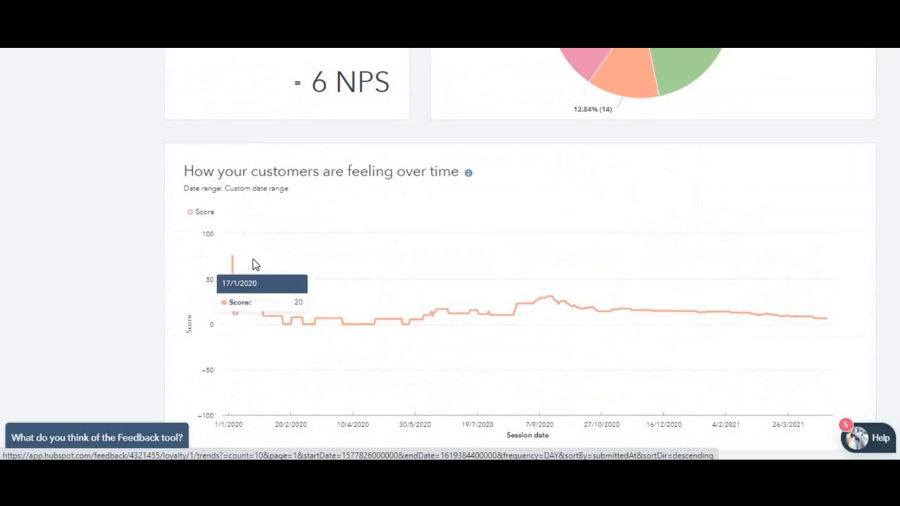
{"action": "scroll", "coordinate": [235, 263], "scroll_direction": "up", "scroll_amount": 6}
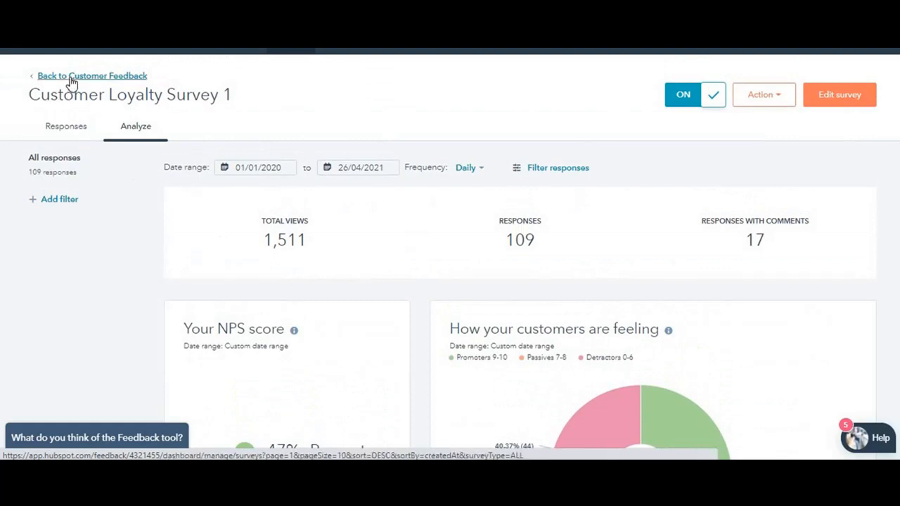
- Start a new feedback survey from the survey overview and open the explanation of the Customer Loyalty (NPS) template
{"action": "left_click", "coordinate": [70, 76]}
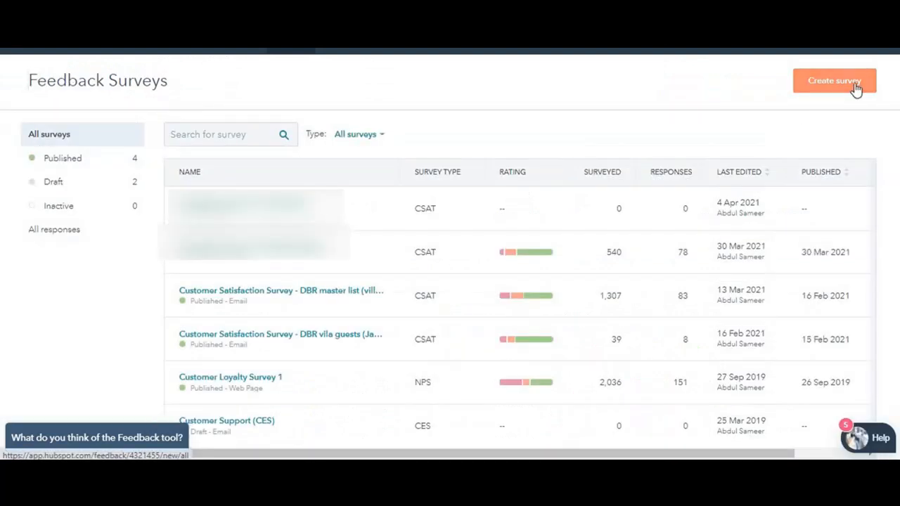
{"action": "left_click", "coordinate": [837, 81]}
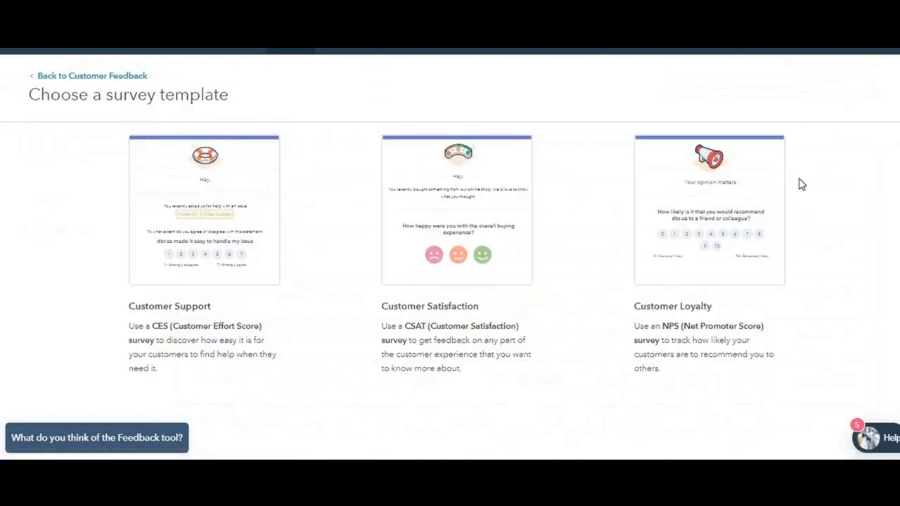
{"action": "mouse_move", "coordinate": [731, 233]}
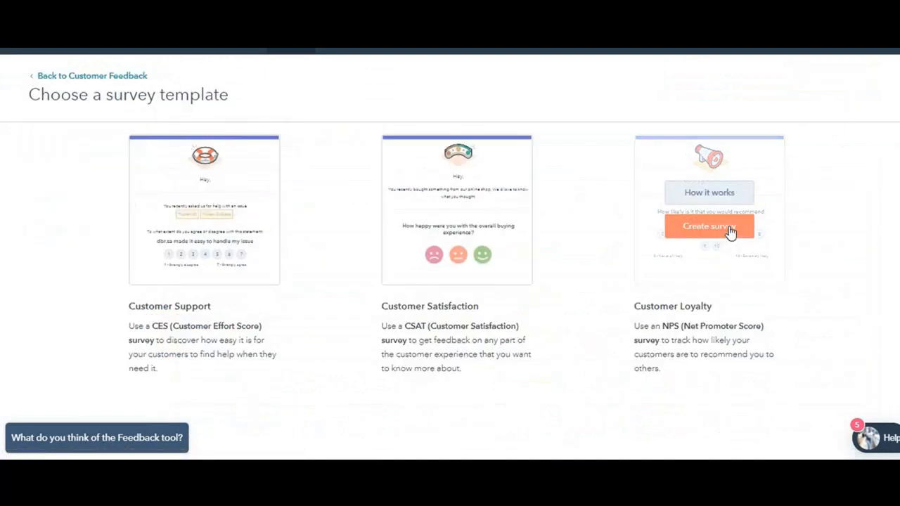
{"action": "left_click", "coordinate": [719, 201]}
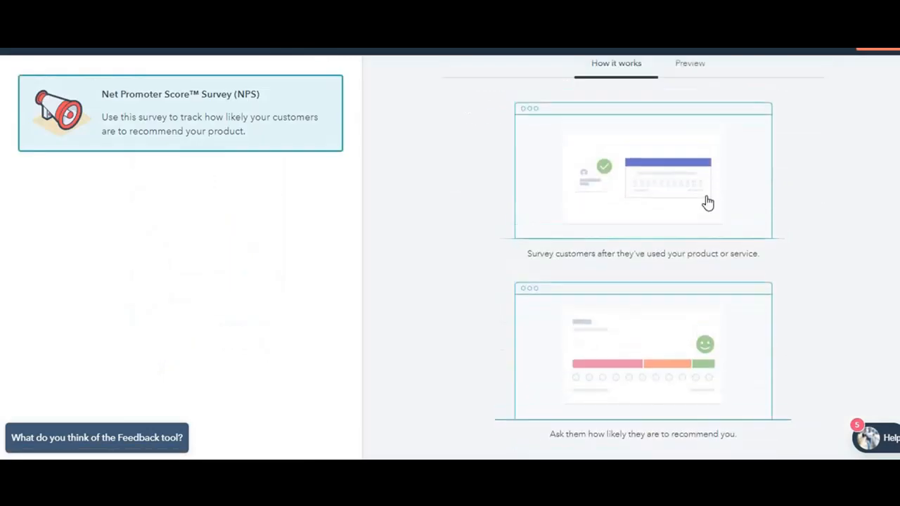
- Preview the Net Promoter Score survey email, including its sender, subject and 0 to 10 recommendation scale
{"action": "left_click", "coordinate": [690, 184]}
{"action": "scroll", "coordinate": [689, 205], "scroll_direction": "down", "scroll_amount": 5}
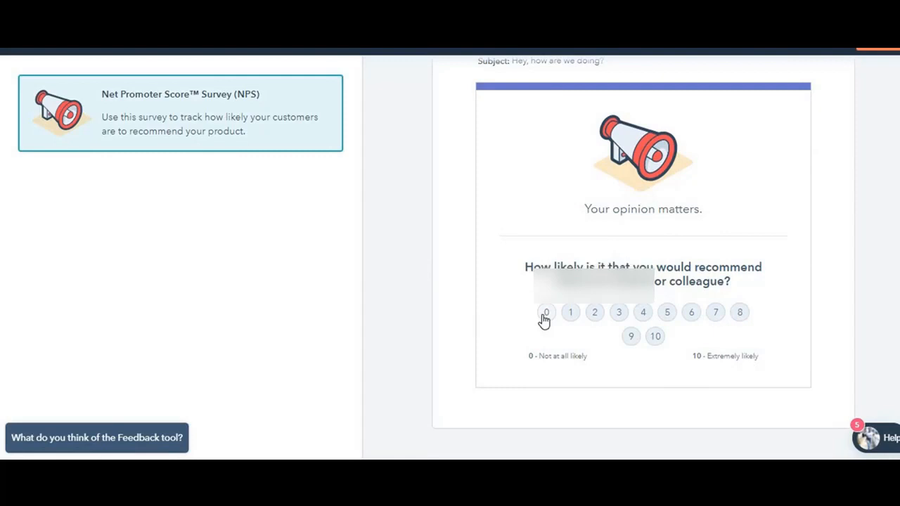
{"action": "scroll", "coordinate": [652, 336], "scroll_direction": "up", "scroll_amount": 3}
{"action": "scroll", "coordinate": [652, 336], "scroll_direction": "down", "scroll_amount": 3}
{"action": "scroll", "coordinate": [647, 309], "scroll_direction": "up", "scroll_amount": 3}
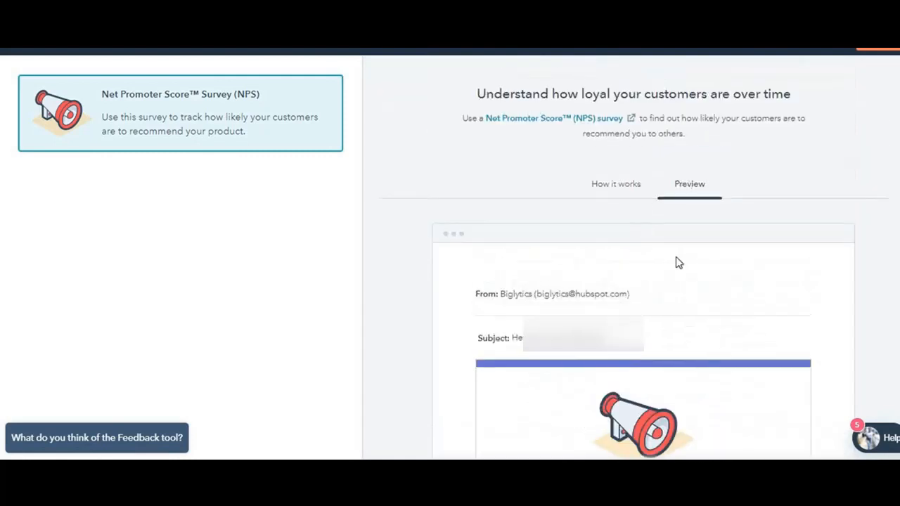
{"action": "scroll", "coordinate": [665, 299], "scroll_direction": "down", "scroll_amount": 3}
{"action": "scroll", "coordinate": [663, 303], "scroll_direction": "up", "scroll_amount": 3}
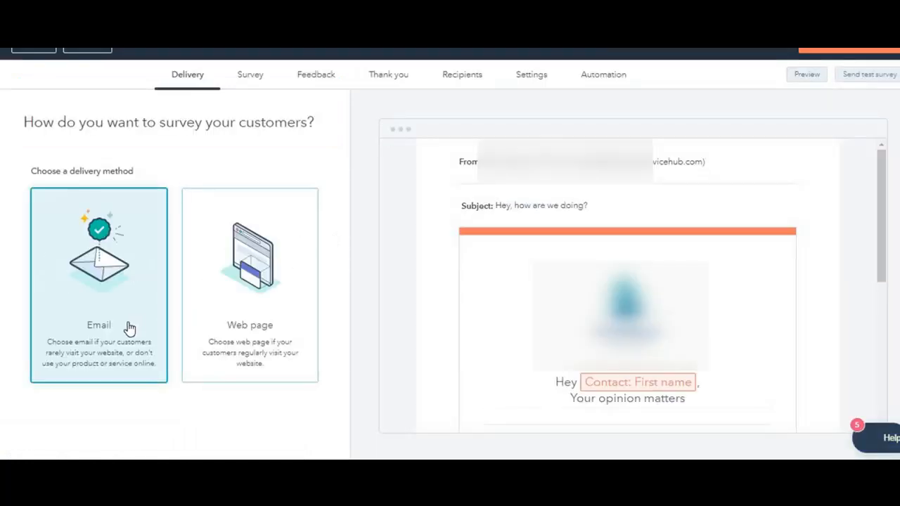
- Try Web page as the survey's delivery method and switch back to Email
{"action": "left_click", "coordinate": [229, 332]}
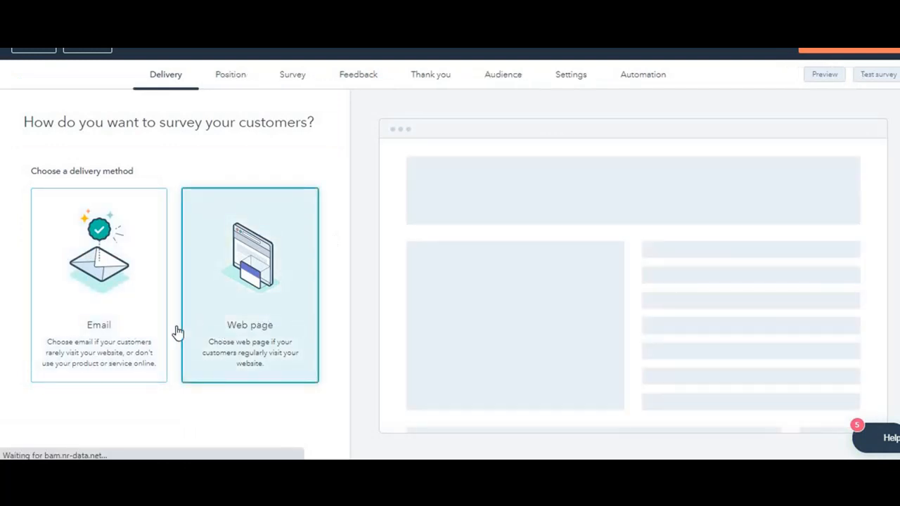
{"action": "left_click", "coordinate": [124, 328]}
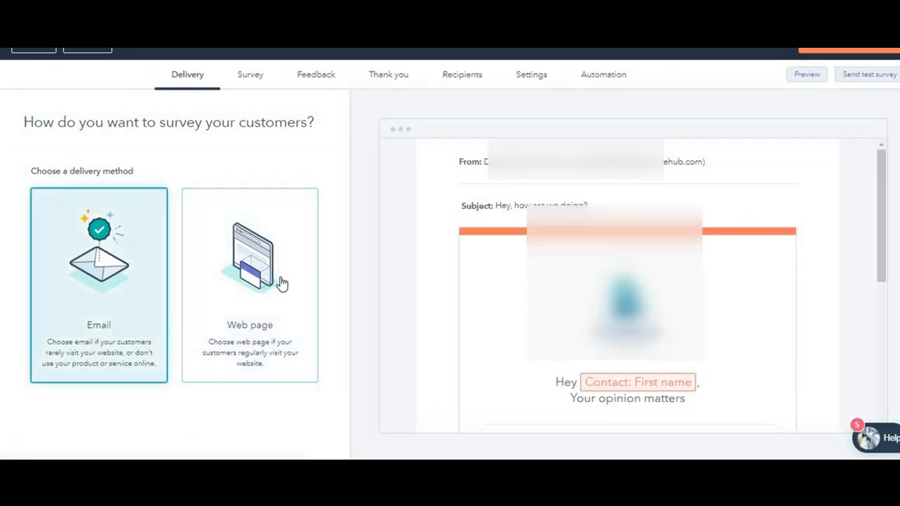
- Review the survey's email settings, expand the advanced settings, and check the recommendation question in the email preview
{"action": "left_click", "coordinate": [250, 75]}
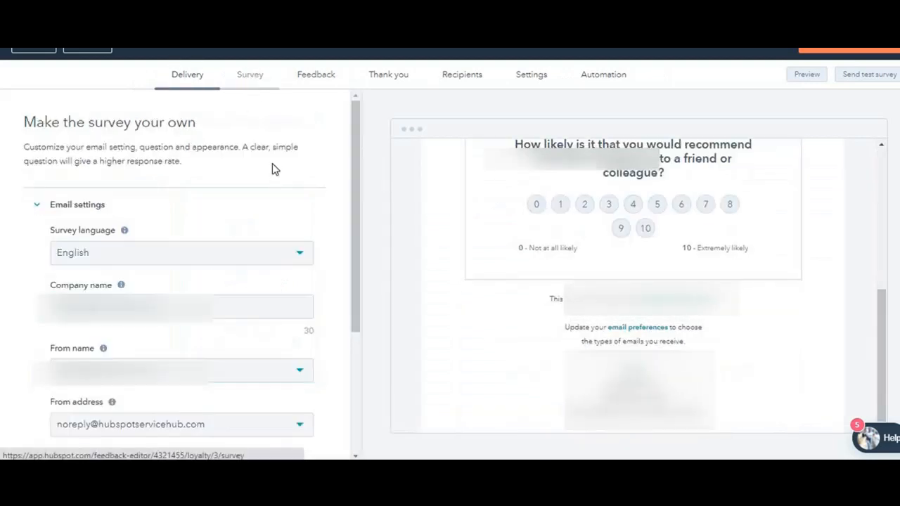
{"action": "scroll", "coordinate": [210, 271], "scroll_direction": "down", "scroll_amount": 5}
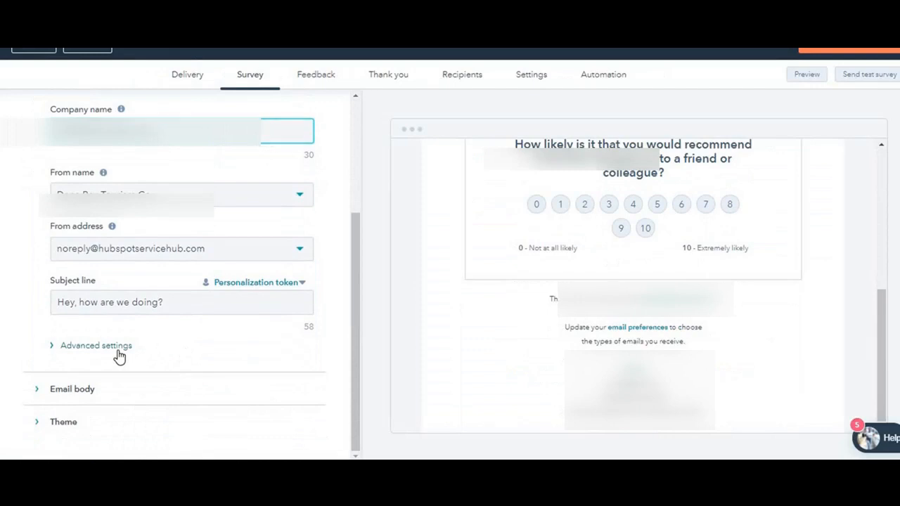
{"action": "left_click", "coordinate": [95, 346]}
{"action": "scroll", "coordinate": [117, 356], "scroll_direction": "down", "scroll_amount": 1}
{"action": "scroll", "coordinate": [199, 269], "scroll_direction": "up", "scroll_amount": 5}
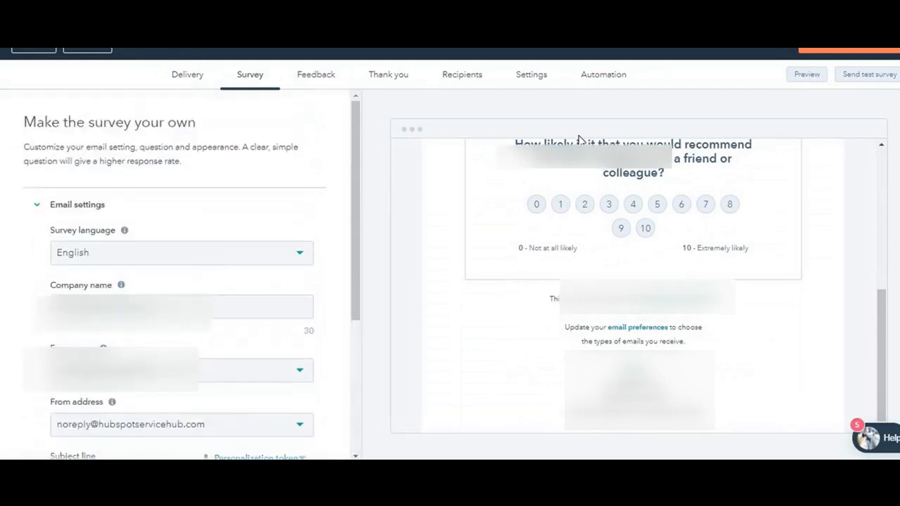
{"action": "scroll", "coordinate": [653, 195], "scroll_direction": "up", "scroll_amount": 2}
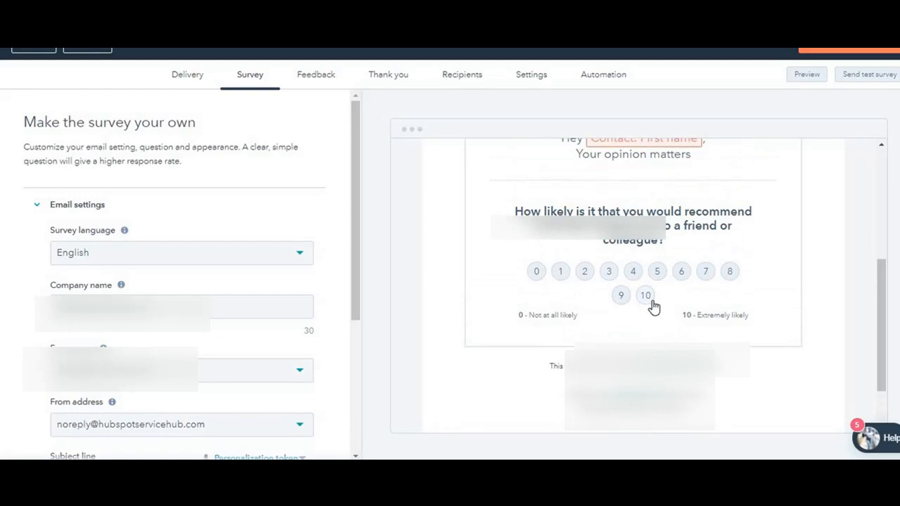
- Review the survey's follow-up questions for detractors, passives and promoters, along with how they look in the feedback preview
{"action": "left_click", "coordinate": [315, 77]}
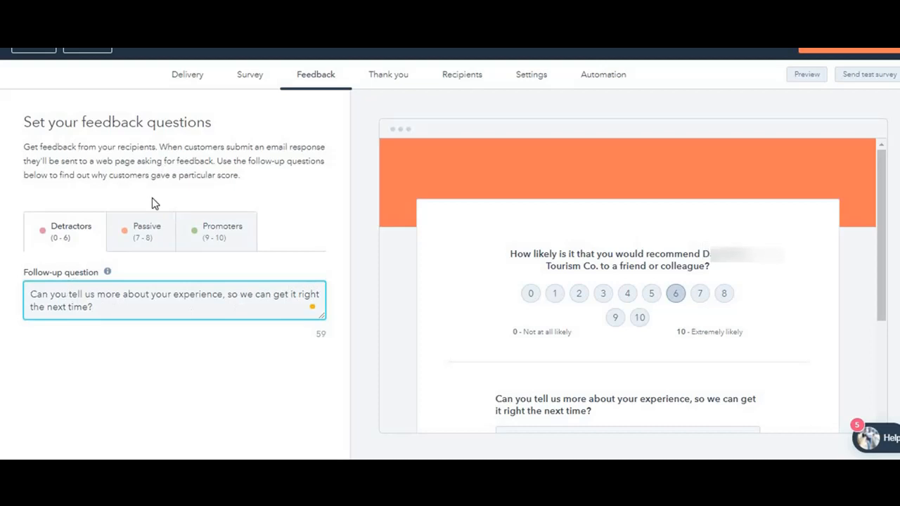
{"action": "scroll", "coordinate": [470, 252], "scroll_direction": "down", "scroll_amount": 2}
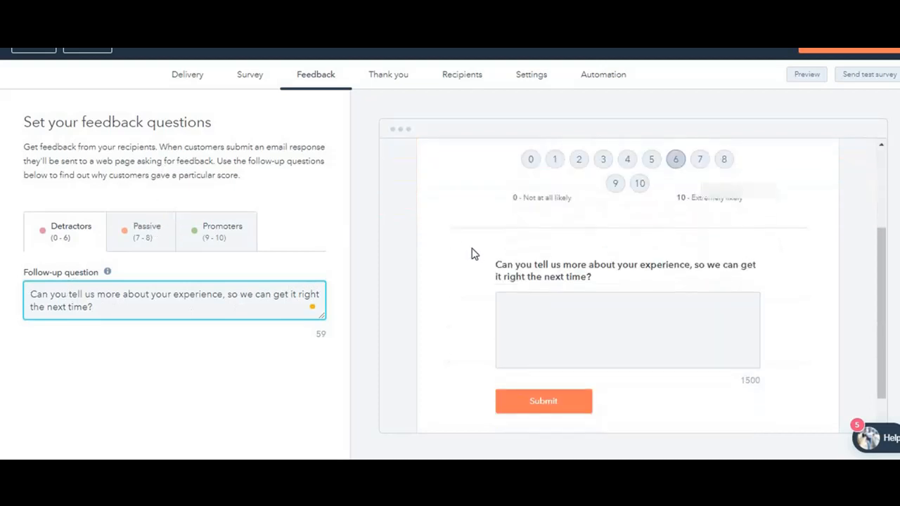
{"action": "left_click", "coordinate": [148, 232]}
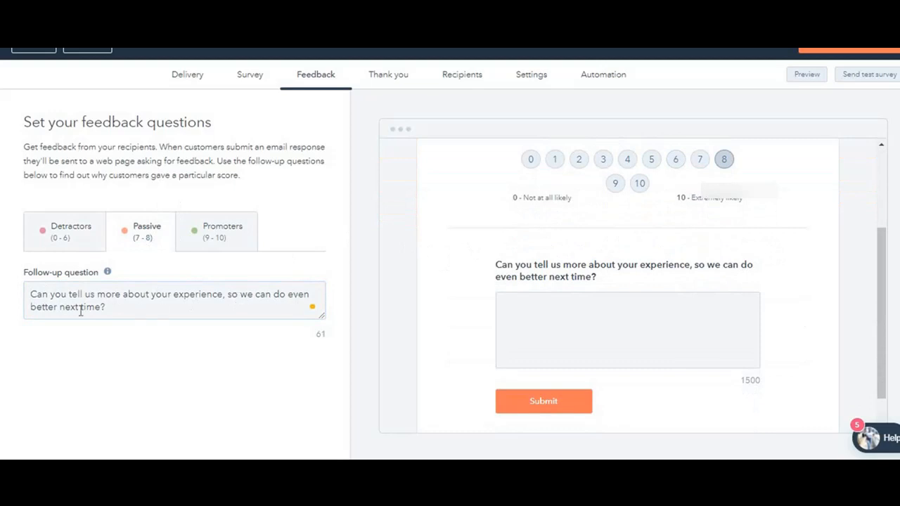
{"action": "left_click", "coordinate": [196, 236]}
{"action": "left_click_drag", "start_coordinate": [78, 293], "coordinate": [226, 295]}
{"action": "scroll", "coordinate": [539, 276], "scroll_direction": "up", "scroll_amount": 2}
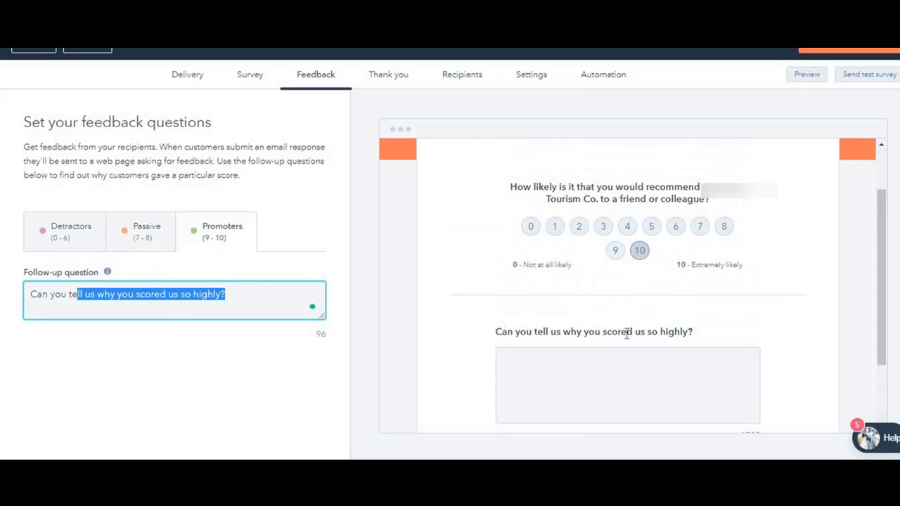
- Examine the thank-you messages for promoters, passives and detractors, including the detractors' header and body text
{"action": "left_click", "coordinate": [384, 81]}
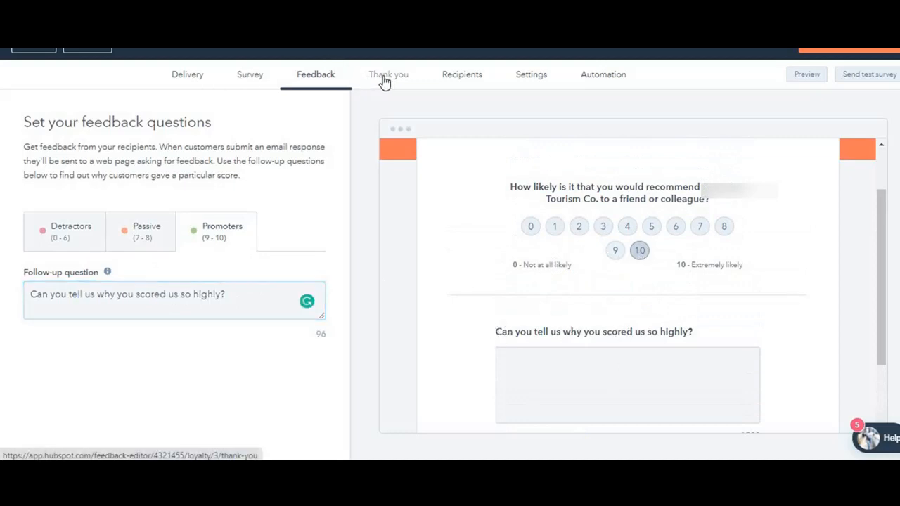
{"action": "scroll", "coordinate": [94, 323], "scroll_direction": "down", "scroll_amount": 1}
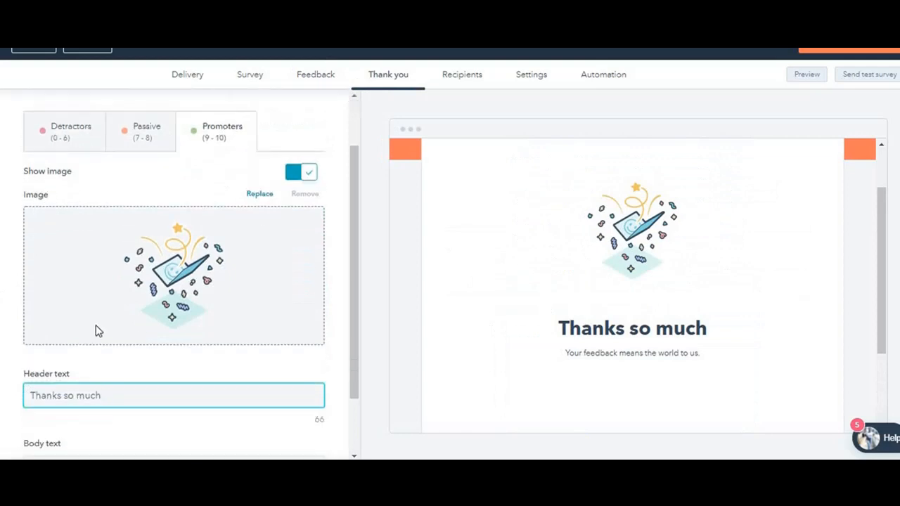
{"action": "left_click", "coordinate": [147, 135]}
{"action": "left_click", "coordinate": [76, 137]}
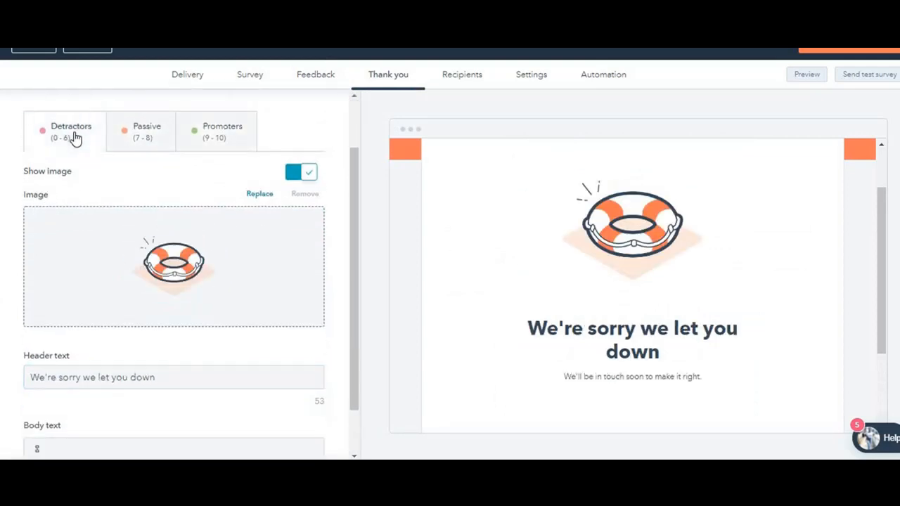
{"action": "left_click_drag", "start_coordinate": [168, 376], "coordinate": [40, 377]}
{"action": "scroll", "coordinate": [204, 325], "scroll_direction": "down", "scroll_amount": 2}
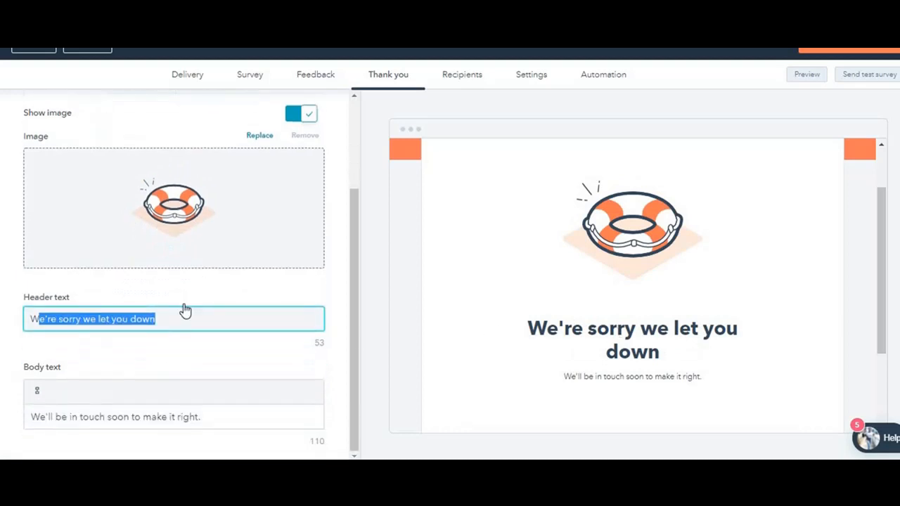
- Add "Get your" to the end of the detractors' thank-you body text and check the addition in the preview
{"action": "left_click", "coordinate": [138, 404]}
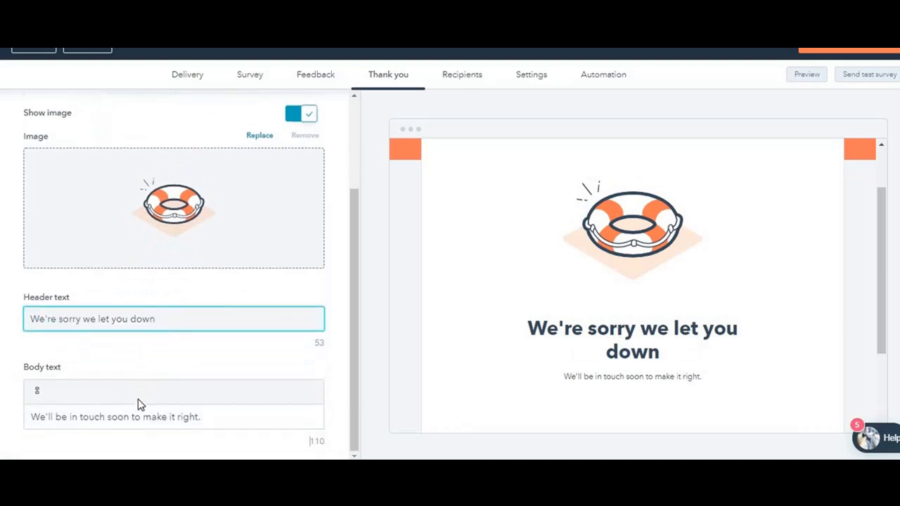
{"action": "left_click_drag", "start_coordinate": [215, 417], "coordinate": [179, 420]}
{"action": "left_click", "coordinate": [209, 418]}
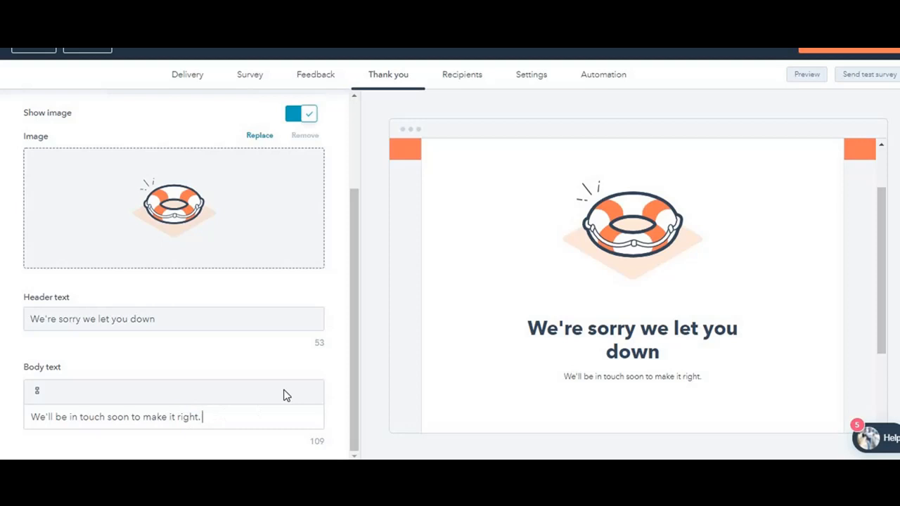
{"action": "type", "text": "Get your"}
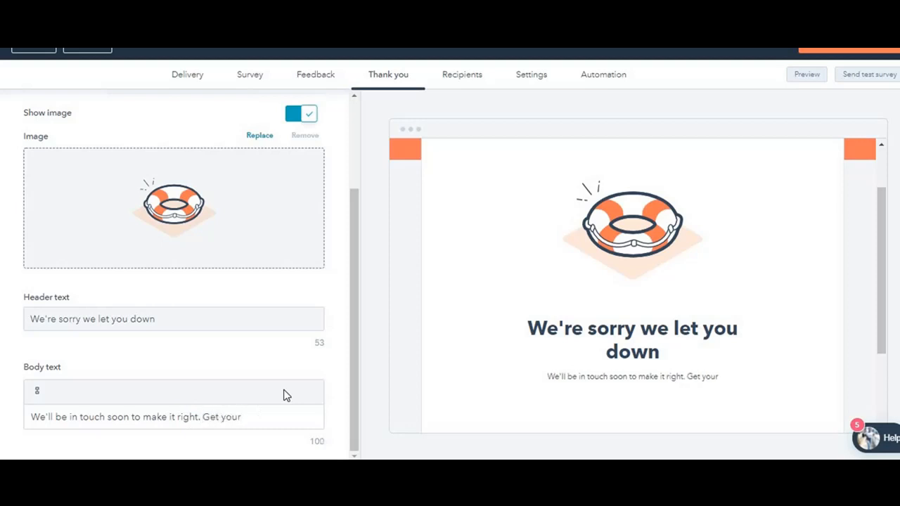
{"action": "left_click_drag", "start_coordinate": [686, 376], "coordinate": [719, 377]}
{"action": "scroll", "coordinate": [239, 204], "scroll_direction": "up", "scroll_amount": 3}
- Review the image, header and body text of the passives' and promoters' thank-you messages
{"action": "left_click", "coordinate": [136, 200]}
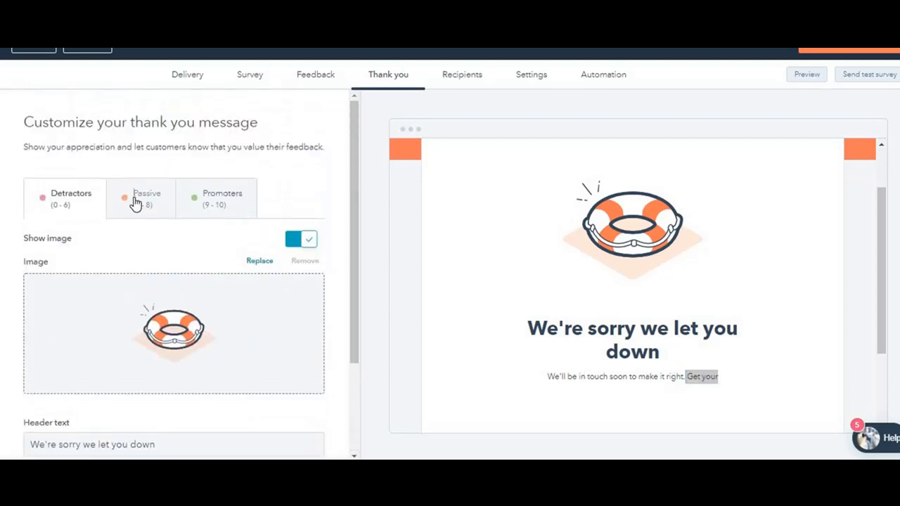
{"action": "scroll", "coordinate": [164, 320], "scroll_direction": "down", "scroll_amount": 2}
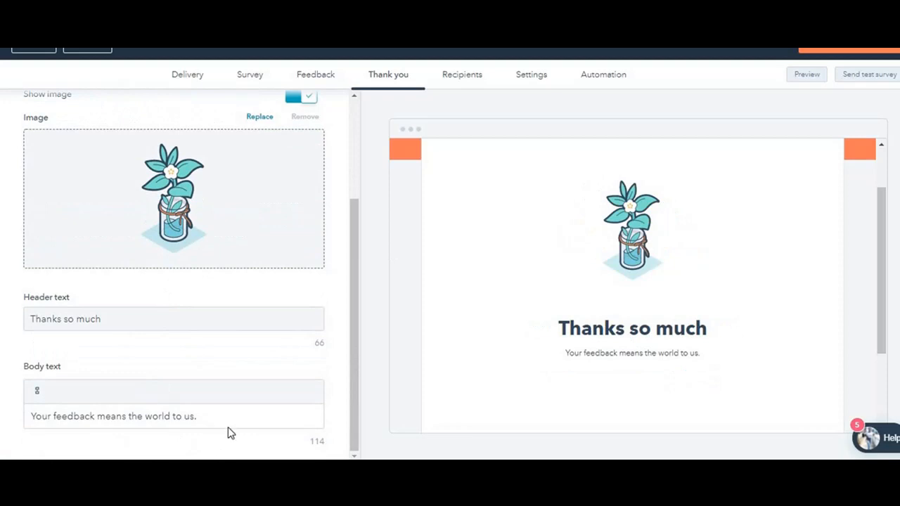
{"action": "triple_click", "coordinate": [68, 418]}
{"action": "scroll", "coordinate": [157, 245], "scroll_direction": "up", "scroll_amount": 2}
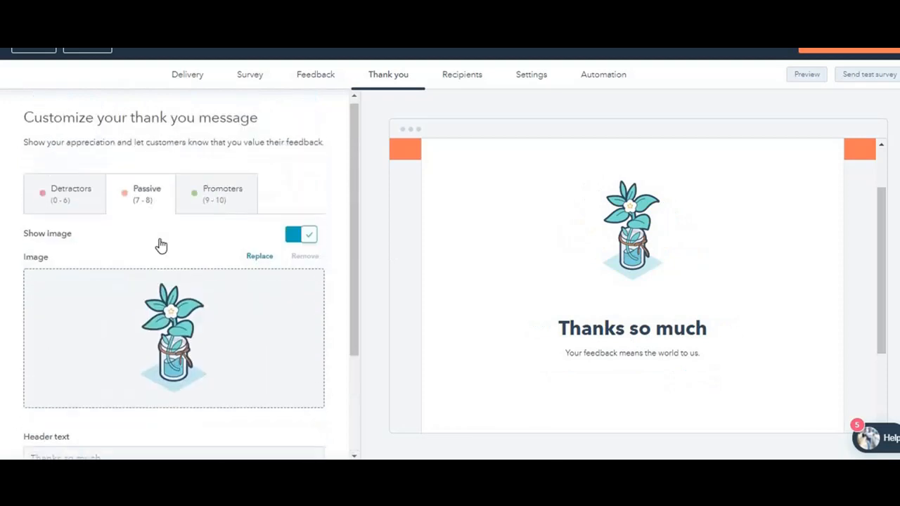
{"action": "left_click", "coordinate": [223, 203]}
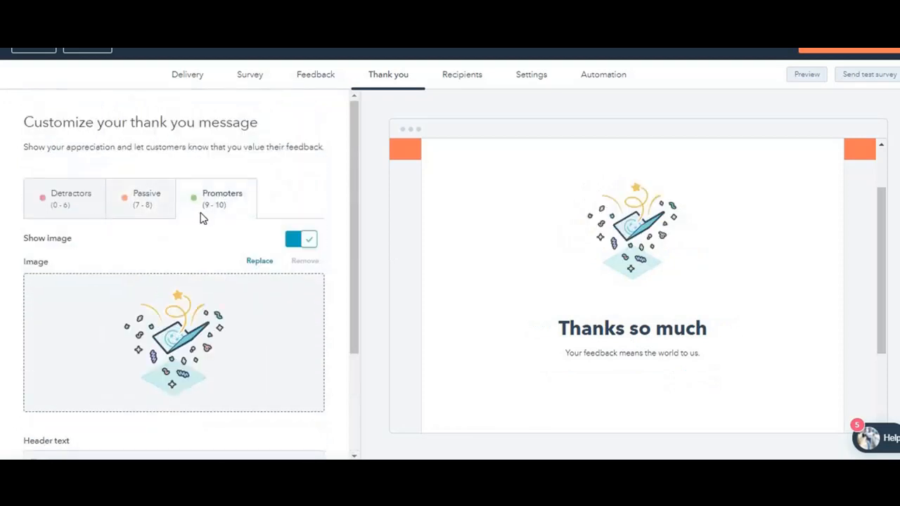
{"action": "scroll", "coordinate": [200, 216], "scroll_direction": "down", "scroll_amount": 2}
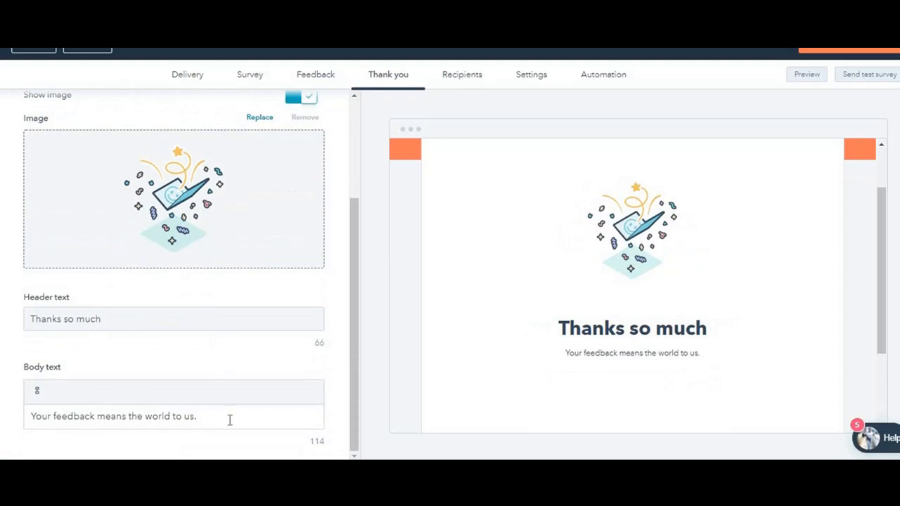
{"action": "triple_click", "coordinate": [229, 419]}
{"action": "left_click", "coordinate": [66, 400]}
{"action": "scroll", "coordinate": [178, 242], "scroll_direction": "up", "scroll_amount": 2}
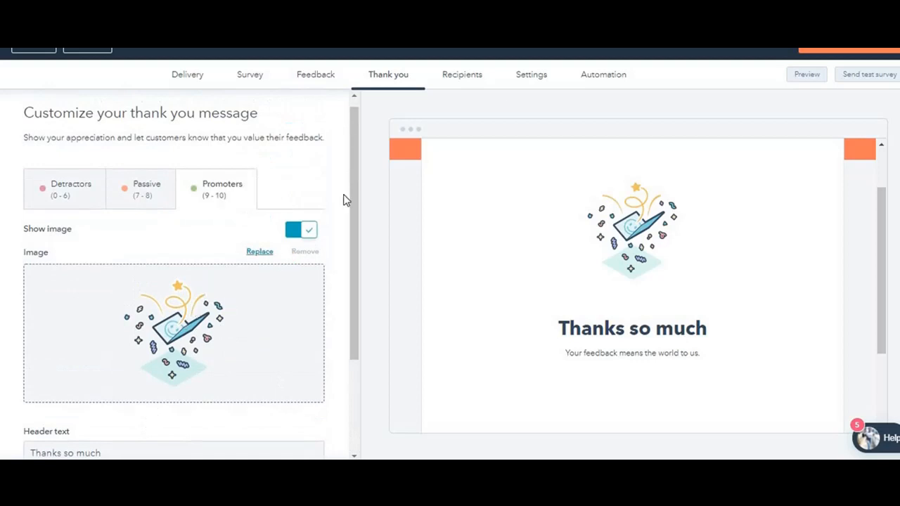
- Try the Start from scratch and Static lists recipient options and switch back to Became a customer date
{"action": "left_click", "coordinate": [481, 75]}
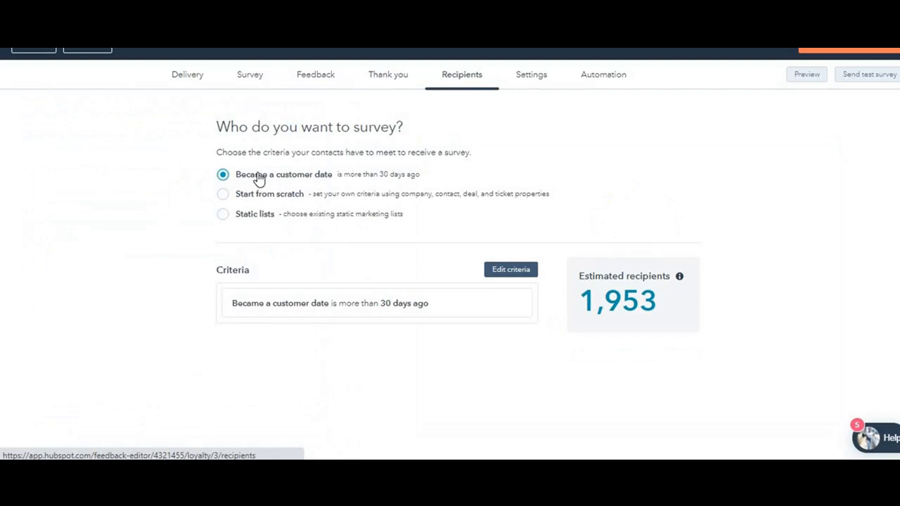
{"action": "left_click", "coordinate": [304, 199]}
{"action": "left_click", "coordinate": [275, 227]}
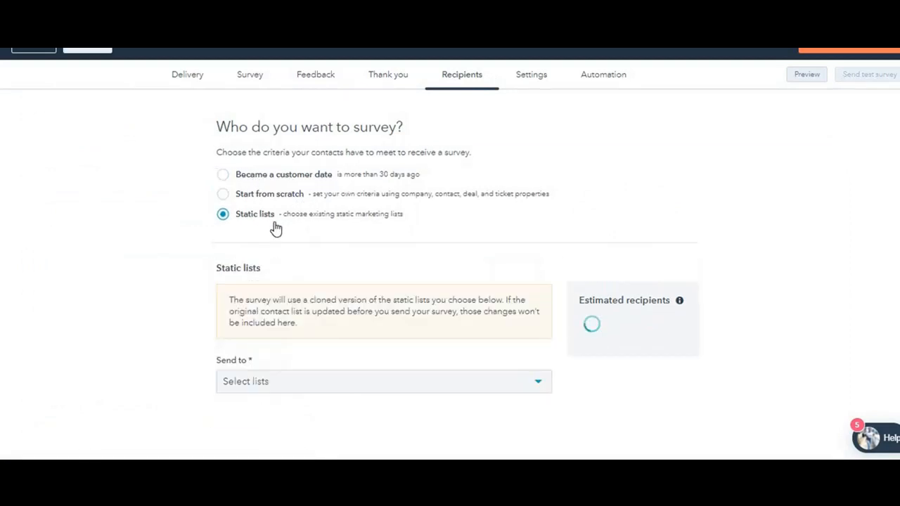
{"action": "left_click", "coordinate": [274, 175]}
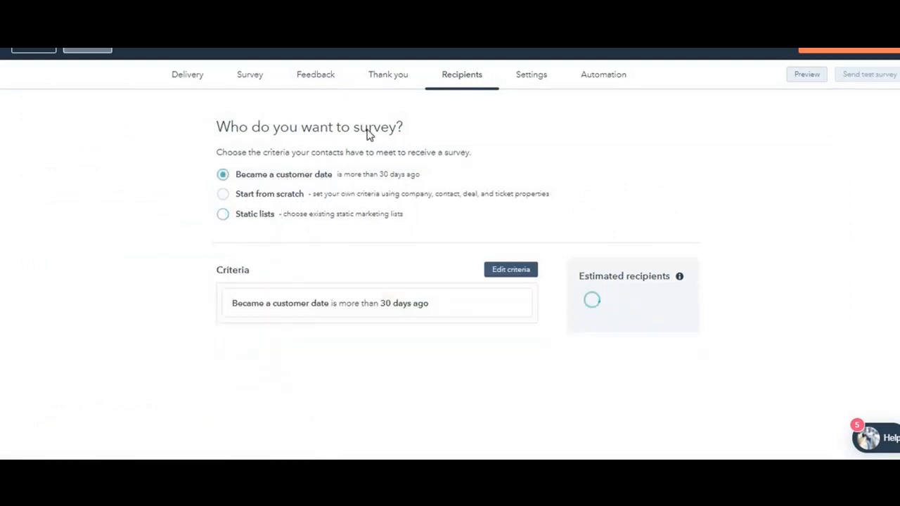
- Set the survey to one-off sending, with a delay of 30 minutes after the recipient meets the criteria
{"action": "left_click", "coordinate": [542, 89]}
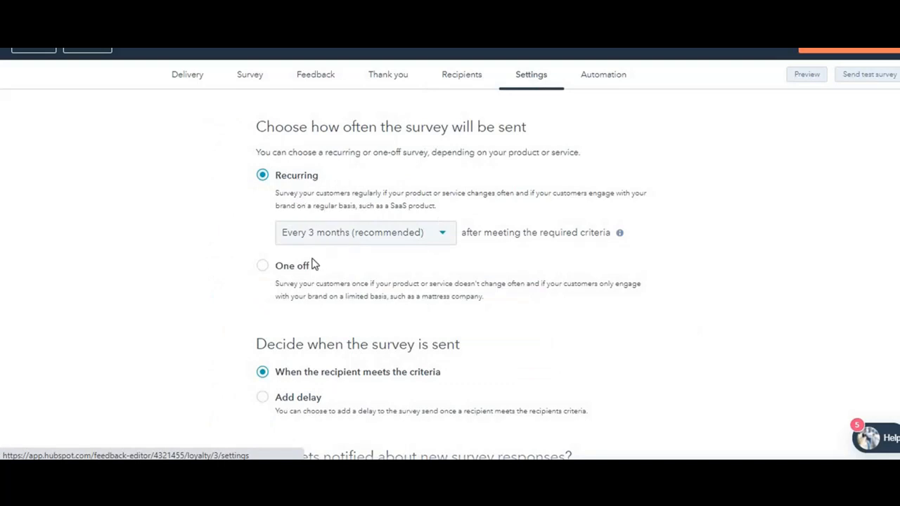
{"action": "left_click", "coordinate": [283, 278]}
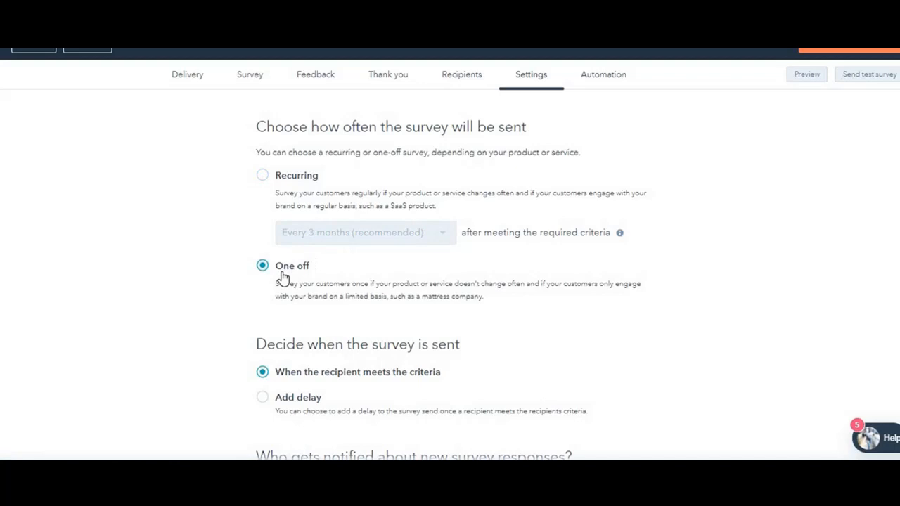
{"action": "scroll", "coordinate": [282, 278], "scroll_direction": "down", "scroll_amount": 2}
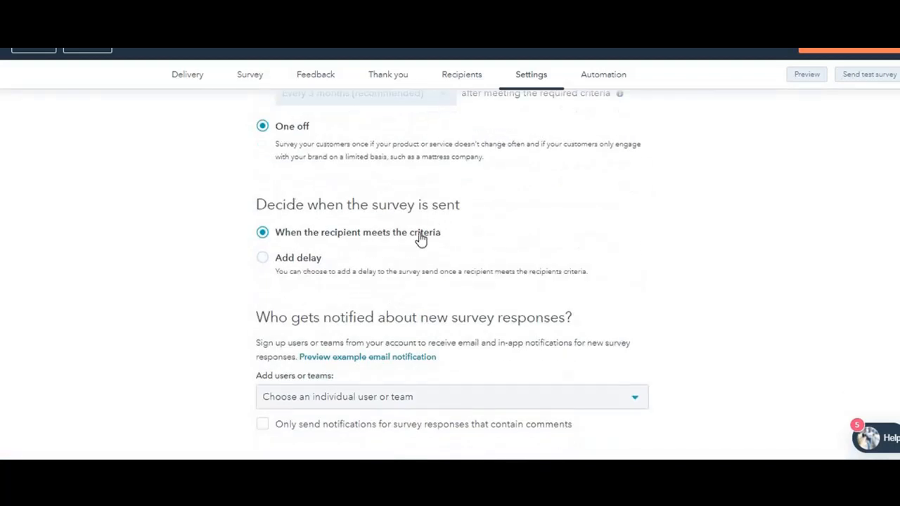
{"action": "left_click", "coordinate": [297, 260]}
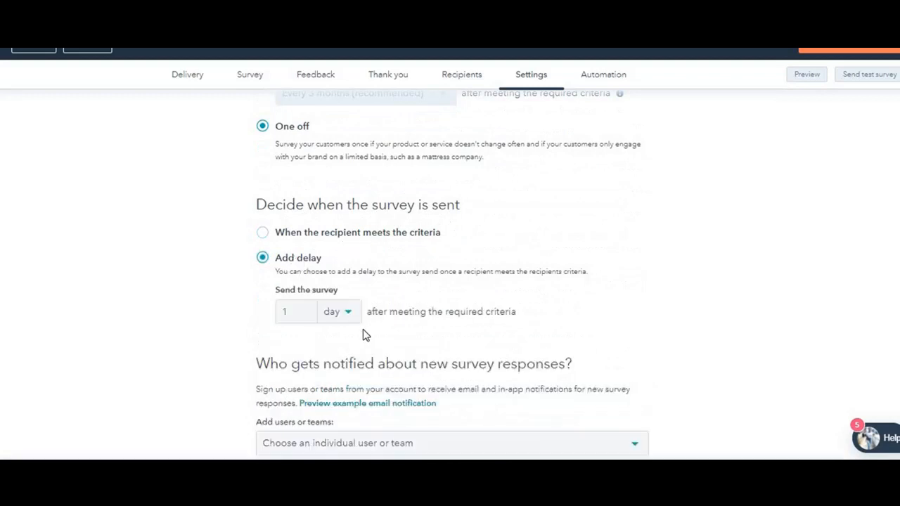
{"action": "left_click", "coordinate": [332, 313]}
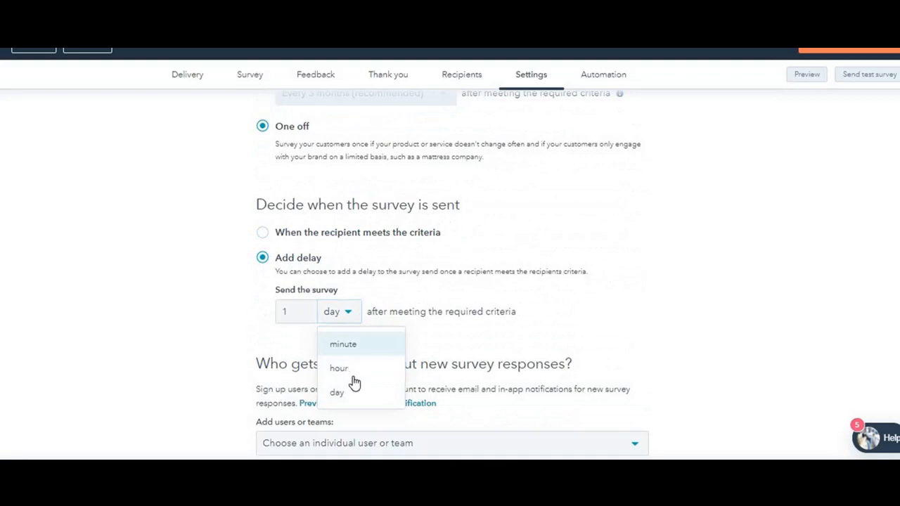
{"action": "left_click", "coordinate": [343, 344]}
{"action": "key", "text": "ctrl+a"}
{"action": "type", "text": "3"}
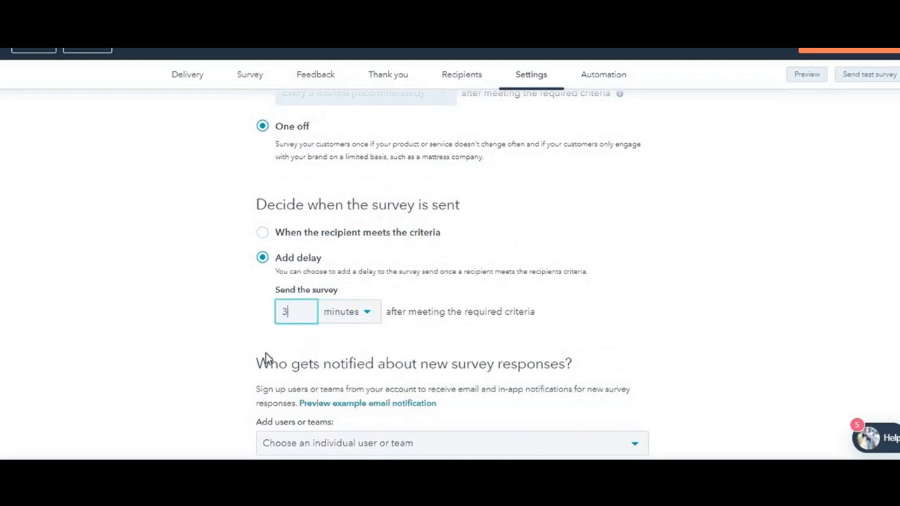
{"action": "key", "text": "Tab"}
{"action": "scroll", "coordinate": [513, 330], "scroll_direction": "down", "scroll_amount": 1}
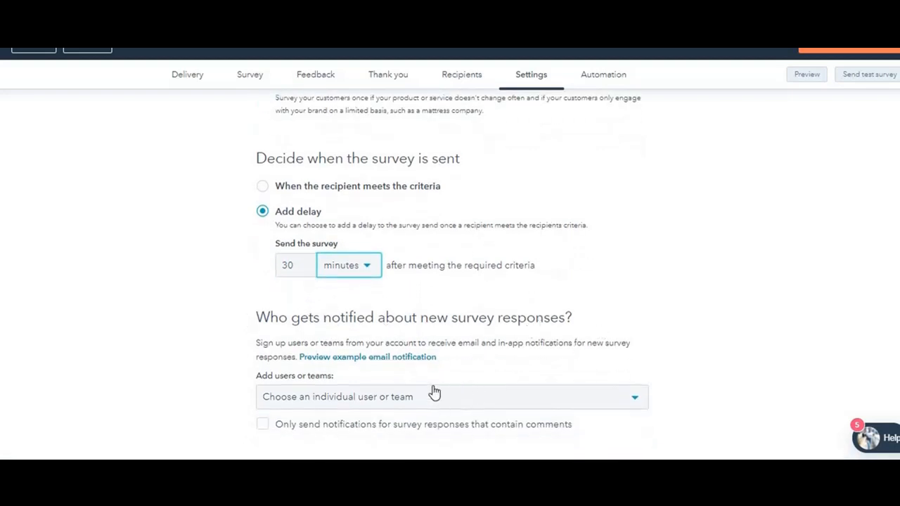
{"action": "scroll", "coordinate": [436, 355], "scroll_direction": "up", "scroll_amount": 4}
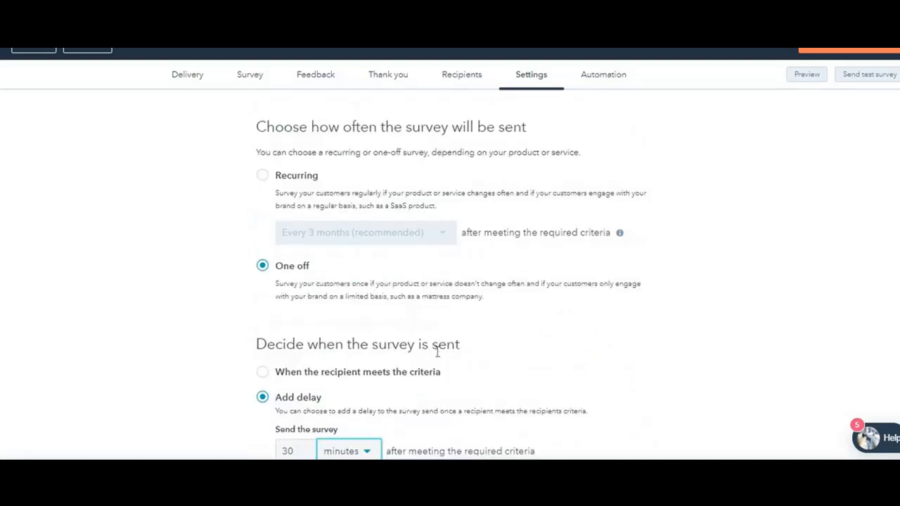
- Start a follow-up workflow for 0-6 detractor responses and look through the full list of available actions
{"action": "left_click", "coordinate": [602, 71]}
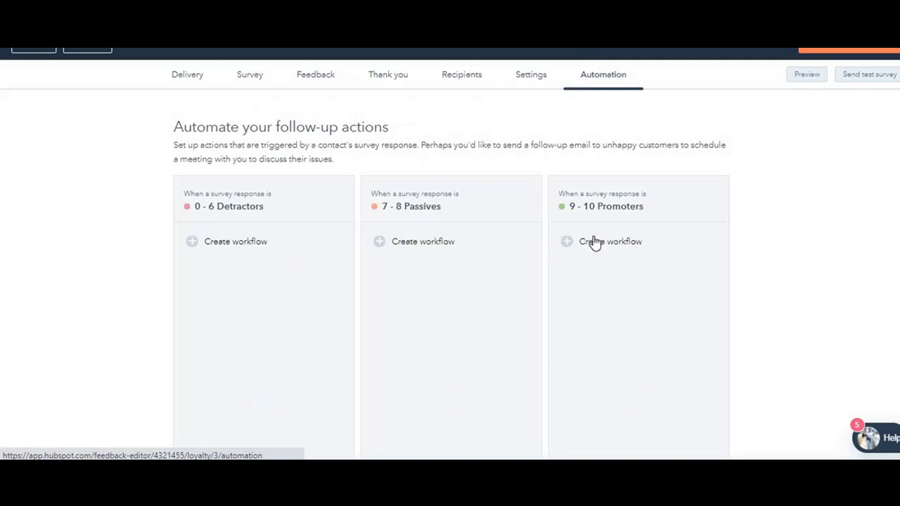
{"action": "left_click", "coordinate": [215, 244]}
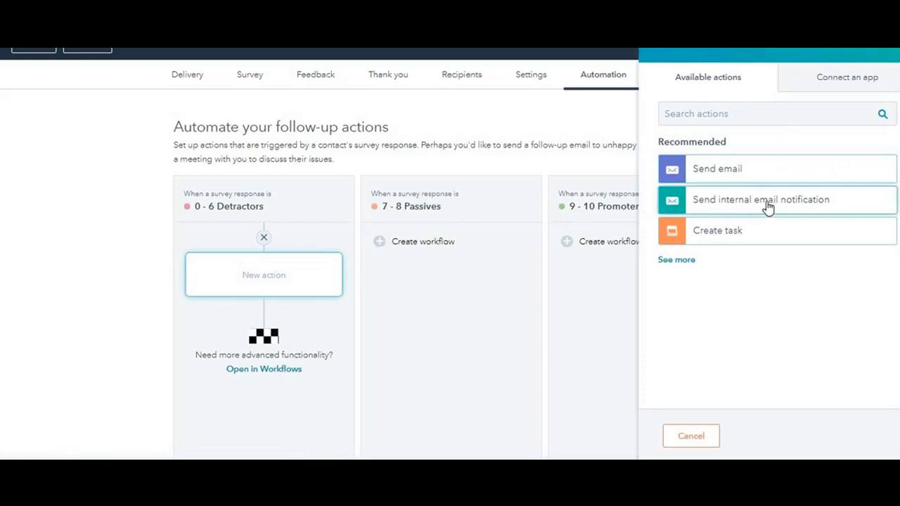
{"action": "left_click", "coordinate": [677, 261]}
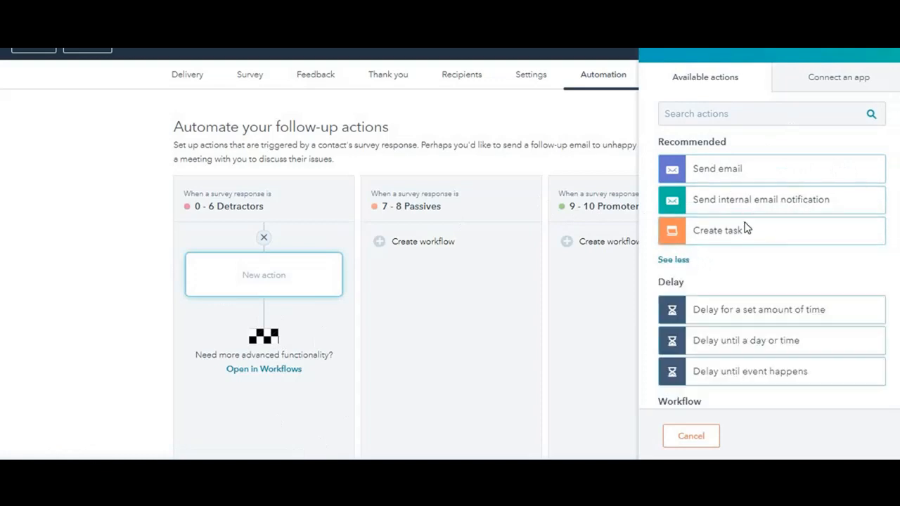
{"action": "scroll", "coordinate": [763, 287], "scroll_direction": "down", "scroll_amount": 1}
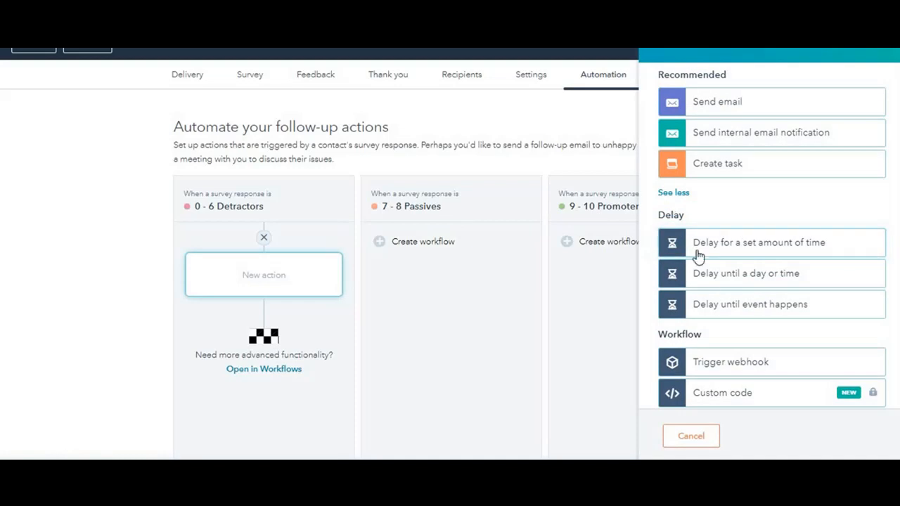
{"action": "scroll", "coordinate": [710, 313], "scroll_direction": "down", "scroll_amount": 2}
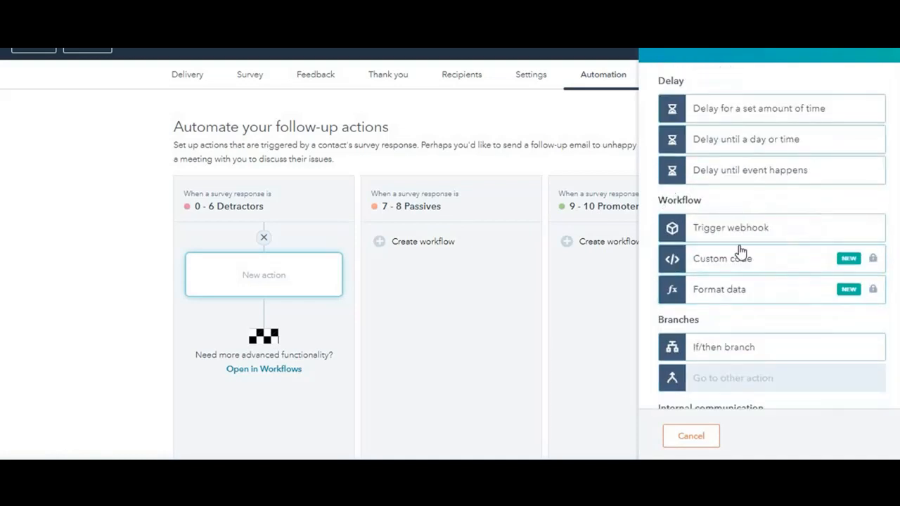
{"action": "scroll", "coordinate": [742, 232], "scroll_direction": "down", "scroll_amount": 3}
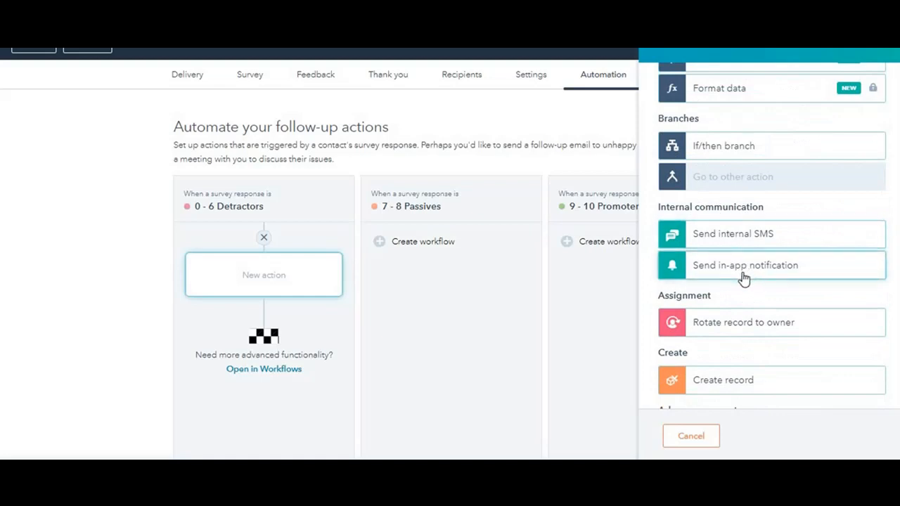
{"action": "scroll", "coordinate": [743, 277], "scroll_direction": "down", "scroll_amount": 3}
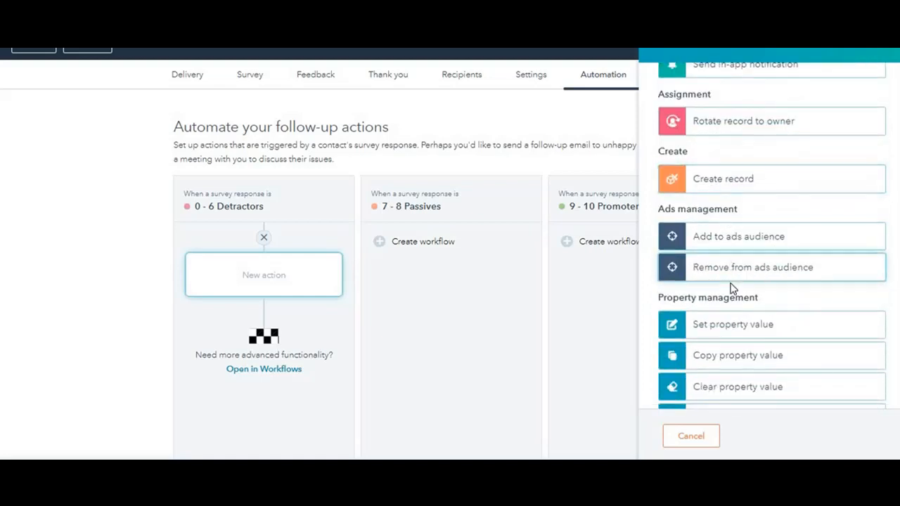
{"action": "scroll", "coordinate": [734, 287], "scroll_direction": "down", "scroll_amount": 2}
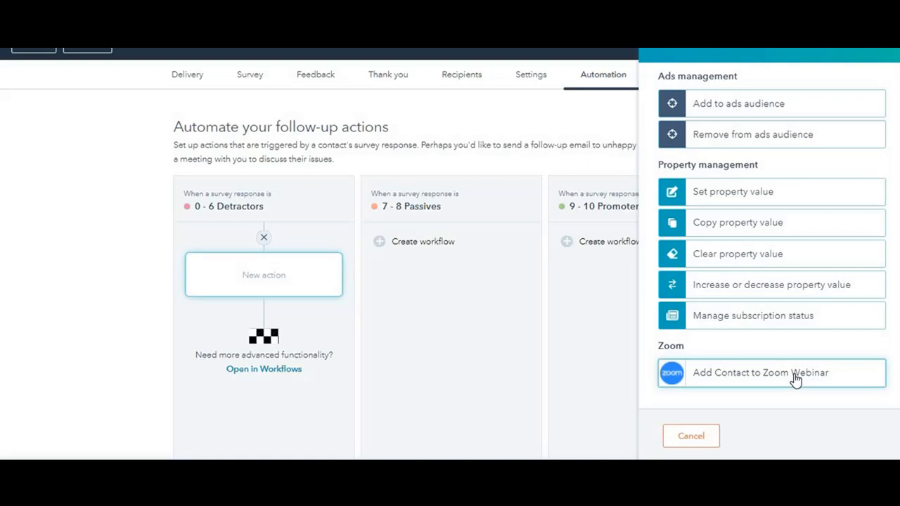
{"action": "scroll", "coordinate": [794, 380], "scroll_direction": "up", "scroll_amount": 6}
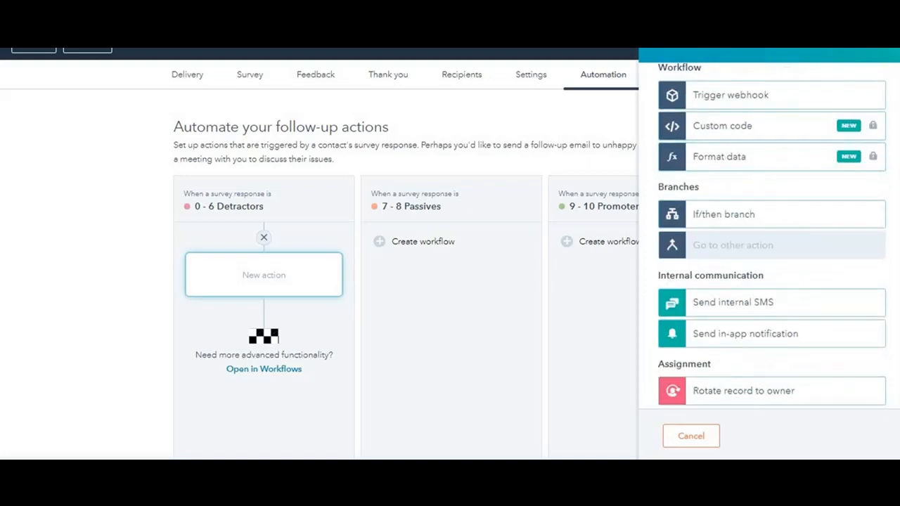